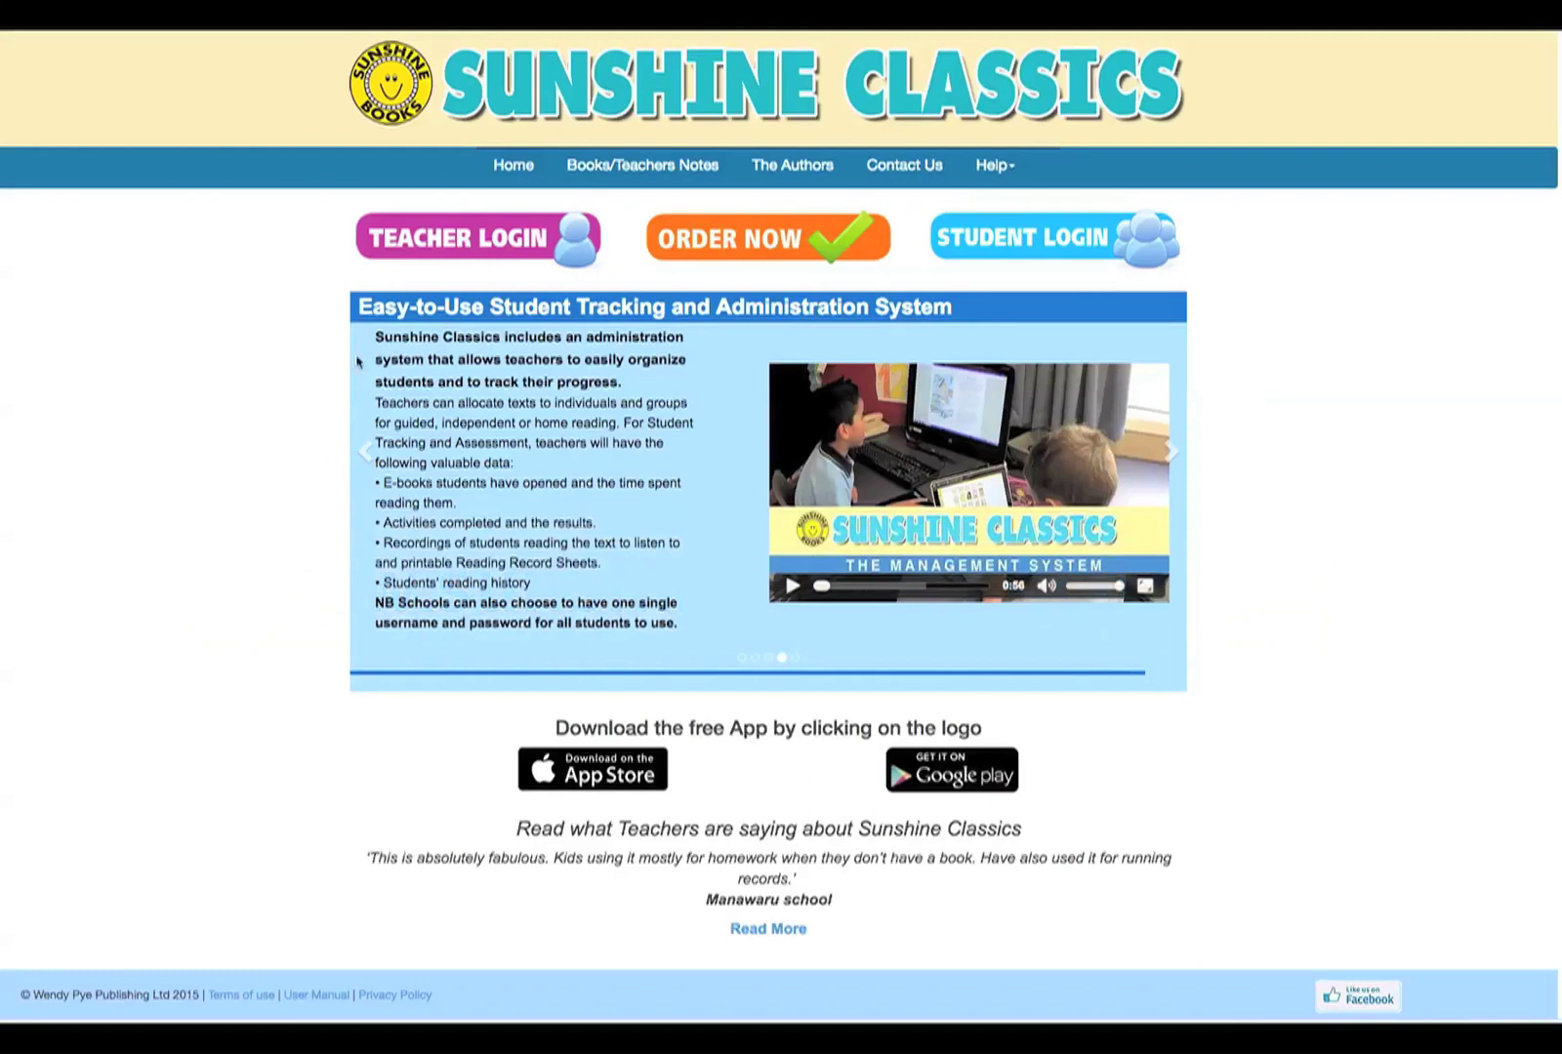
# Go to the Teacher Login page from the Sunshine Classics home page
pyautogui.click(458, 237)
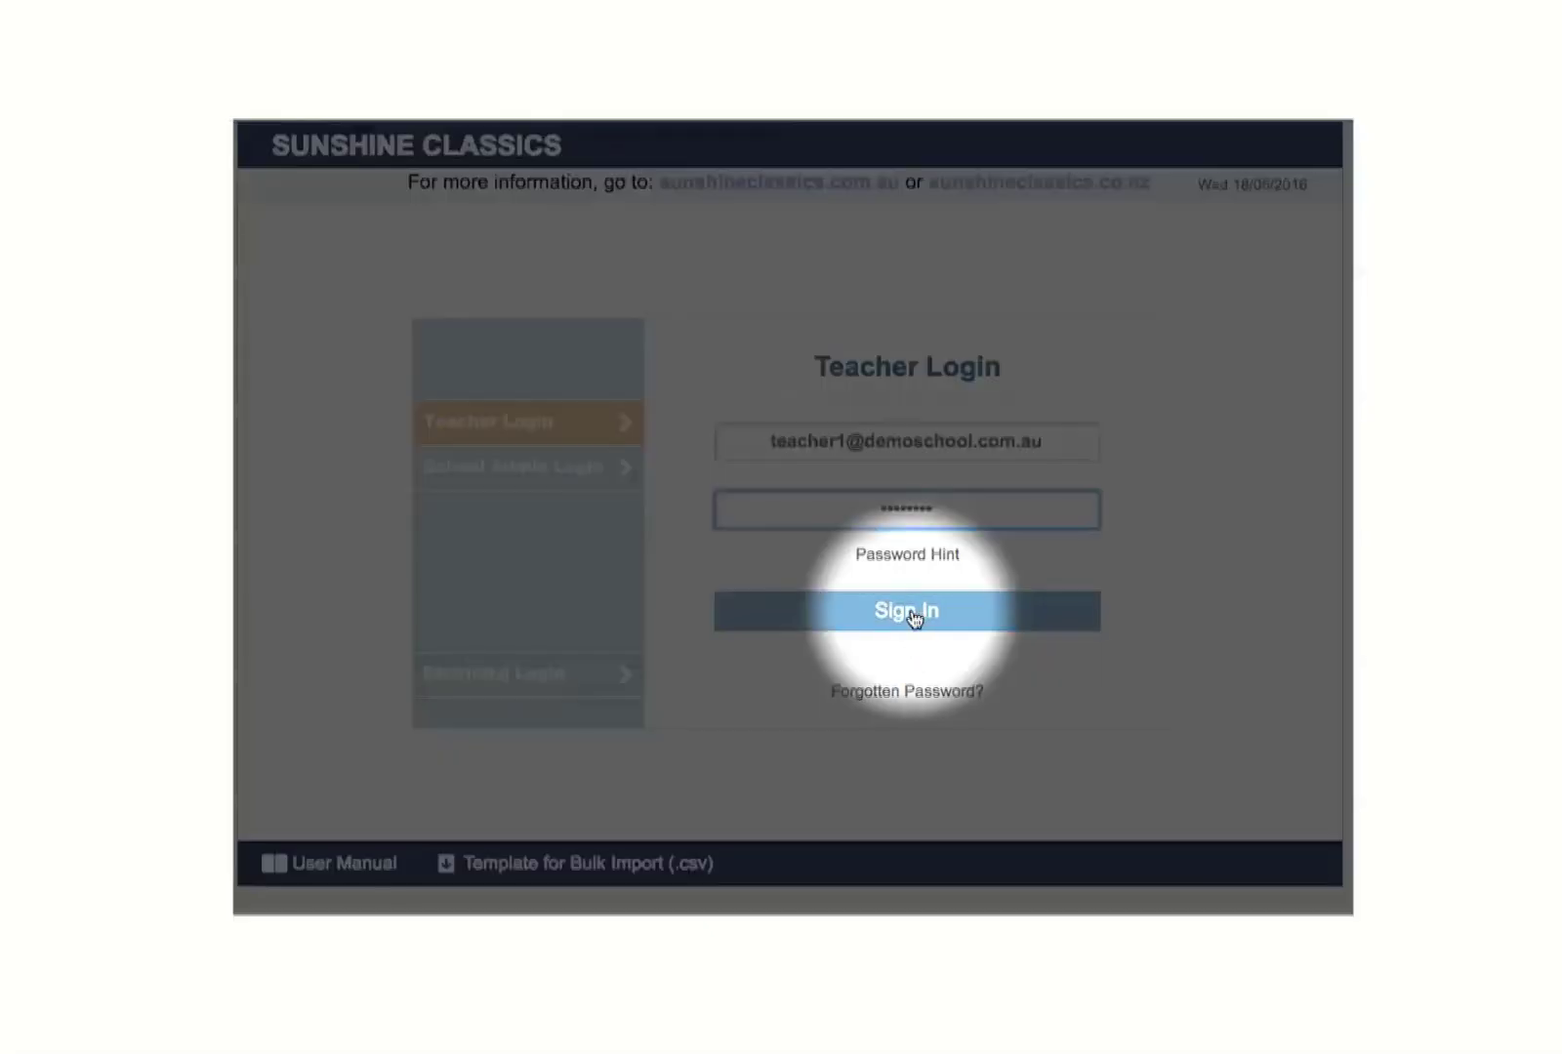
# Sign in as the teacher and open the Room 1 class roster
pyautogui.click(916, 617)
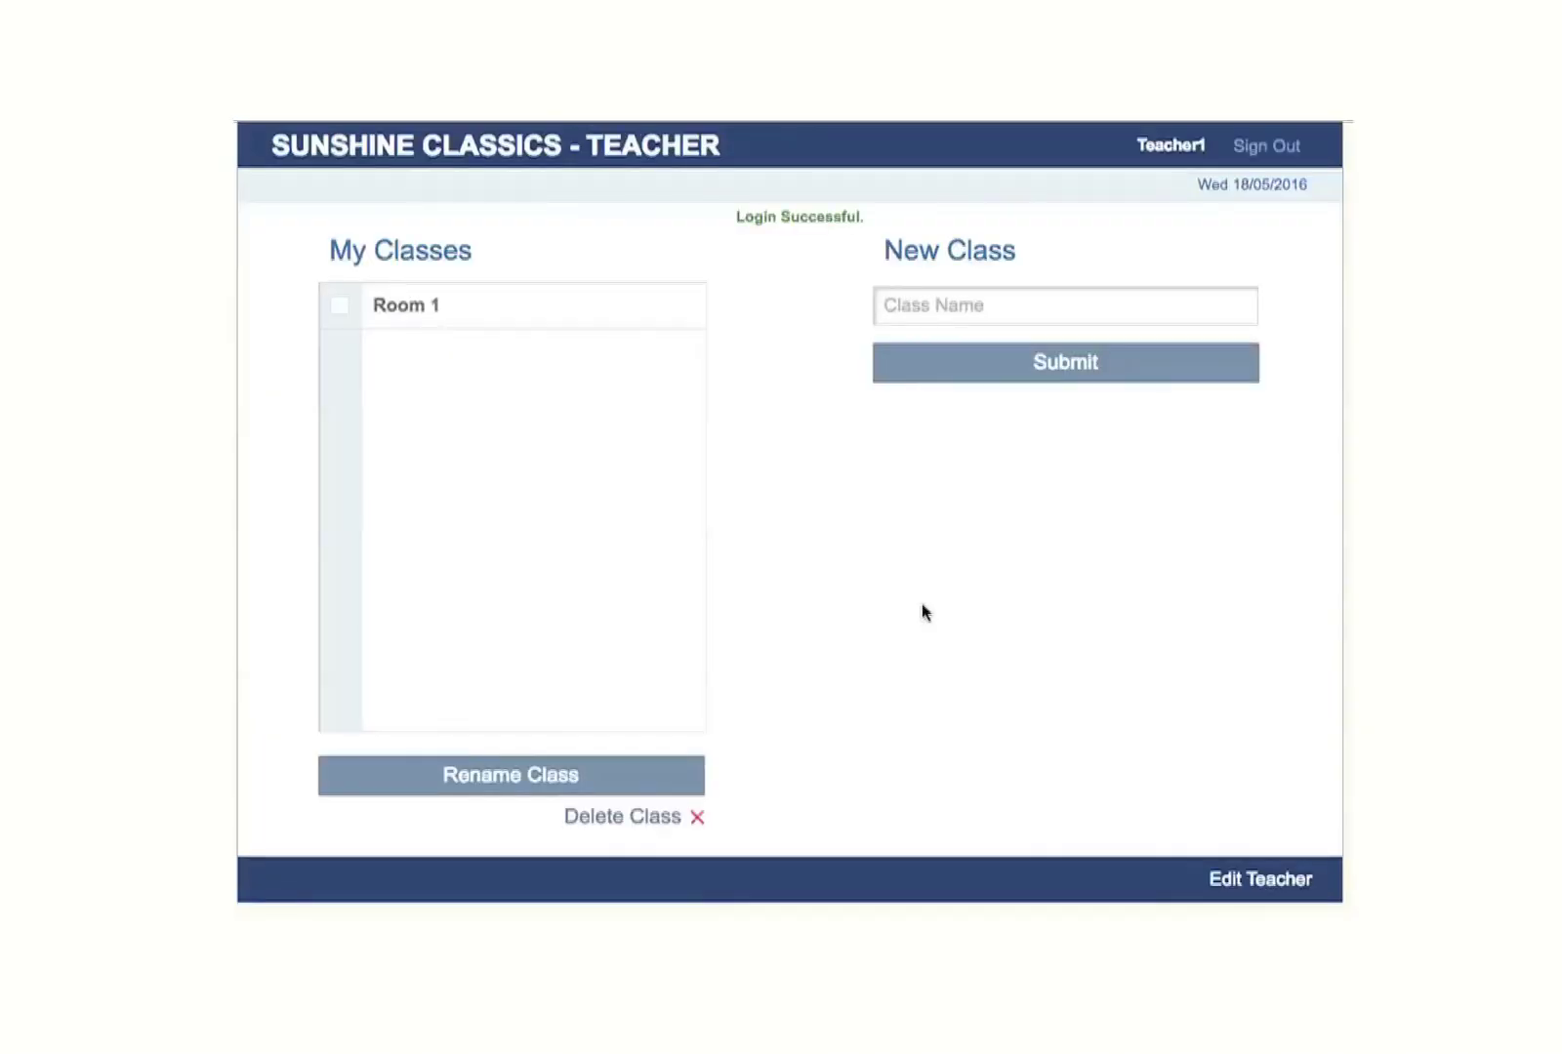
pyautogui.click(412, 310)
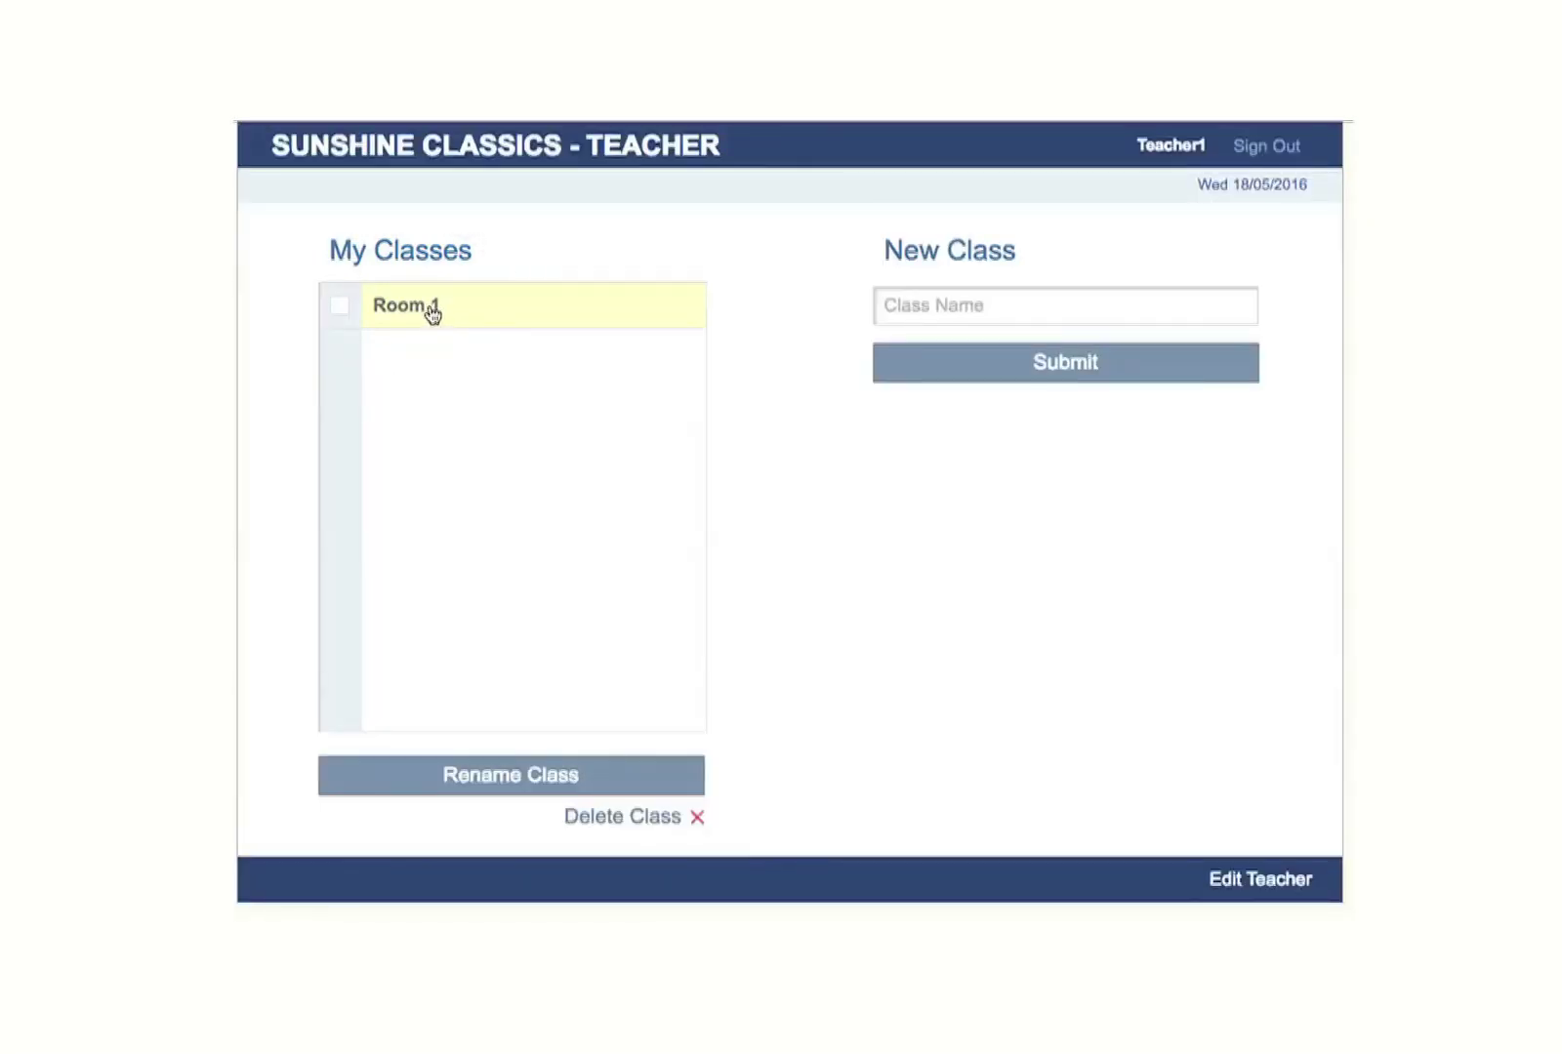
pyautogui.click(433, 309)
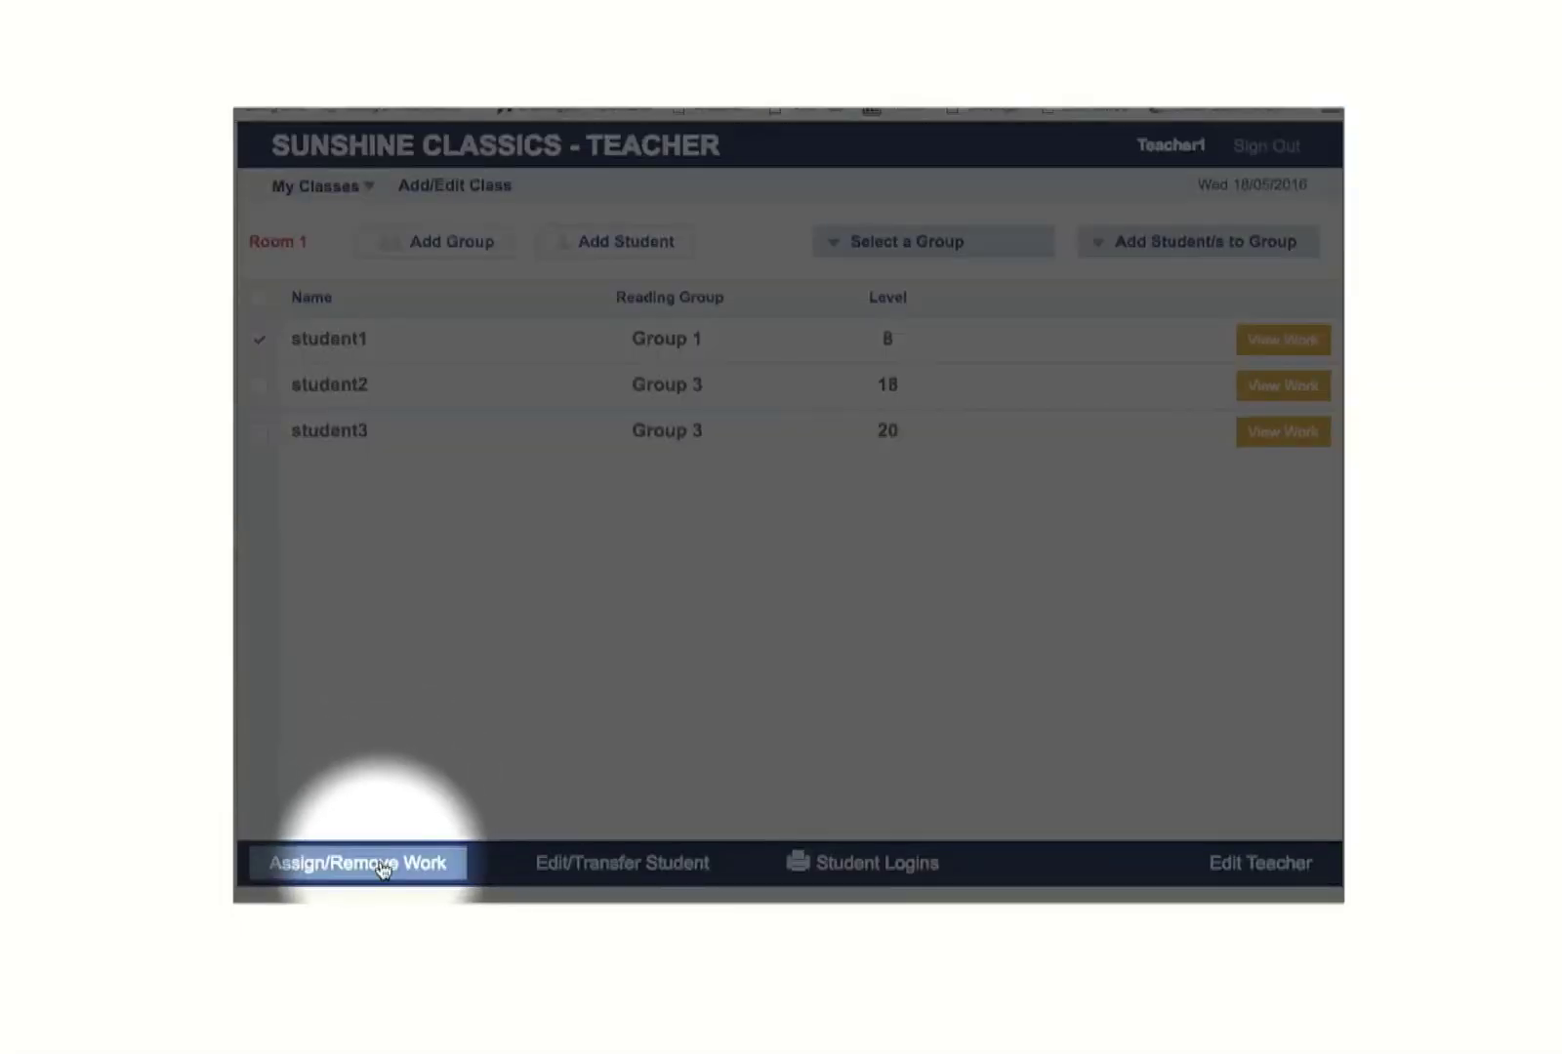
# Assign student1 all Level 6–11 books, dropping I Can Fly, and submit
pyautogui.click(380, 866)
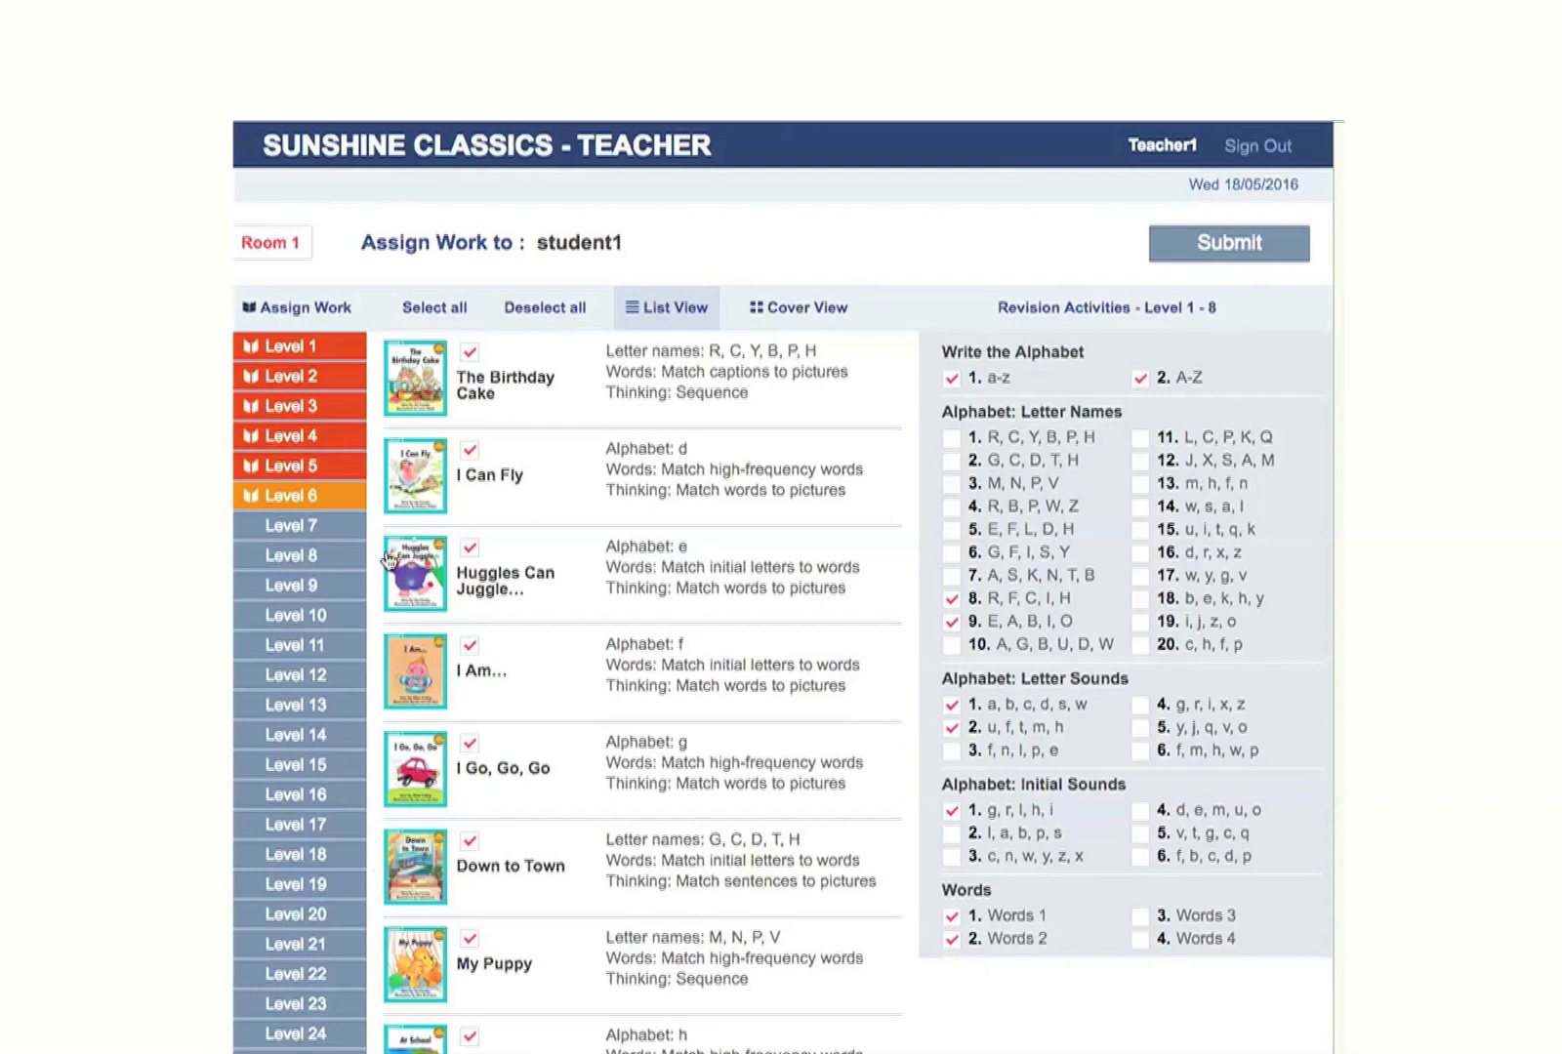
pyautogui.click(470, 450)
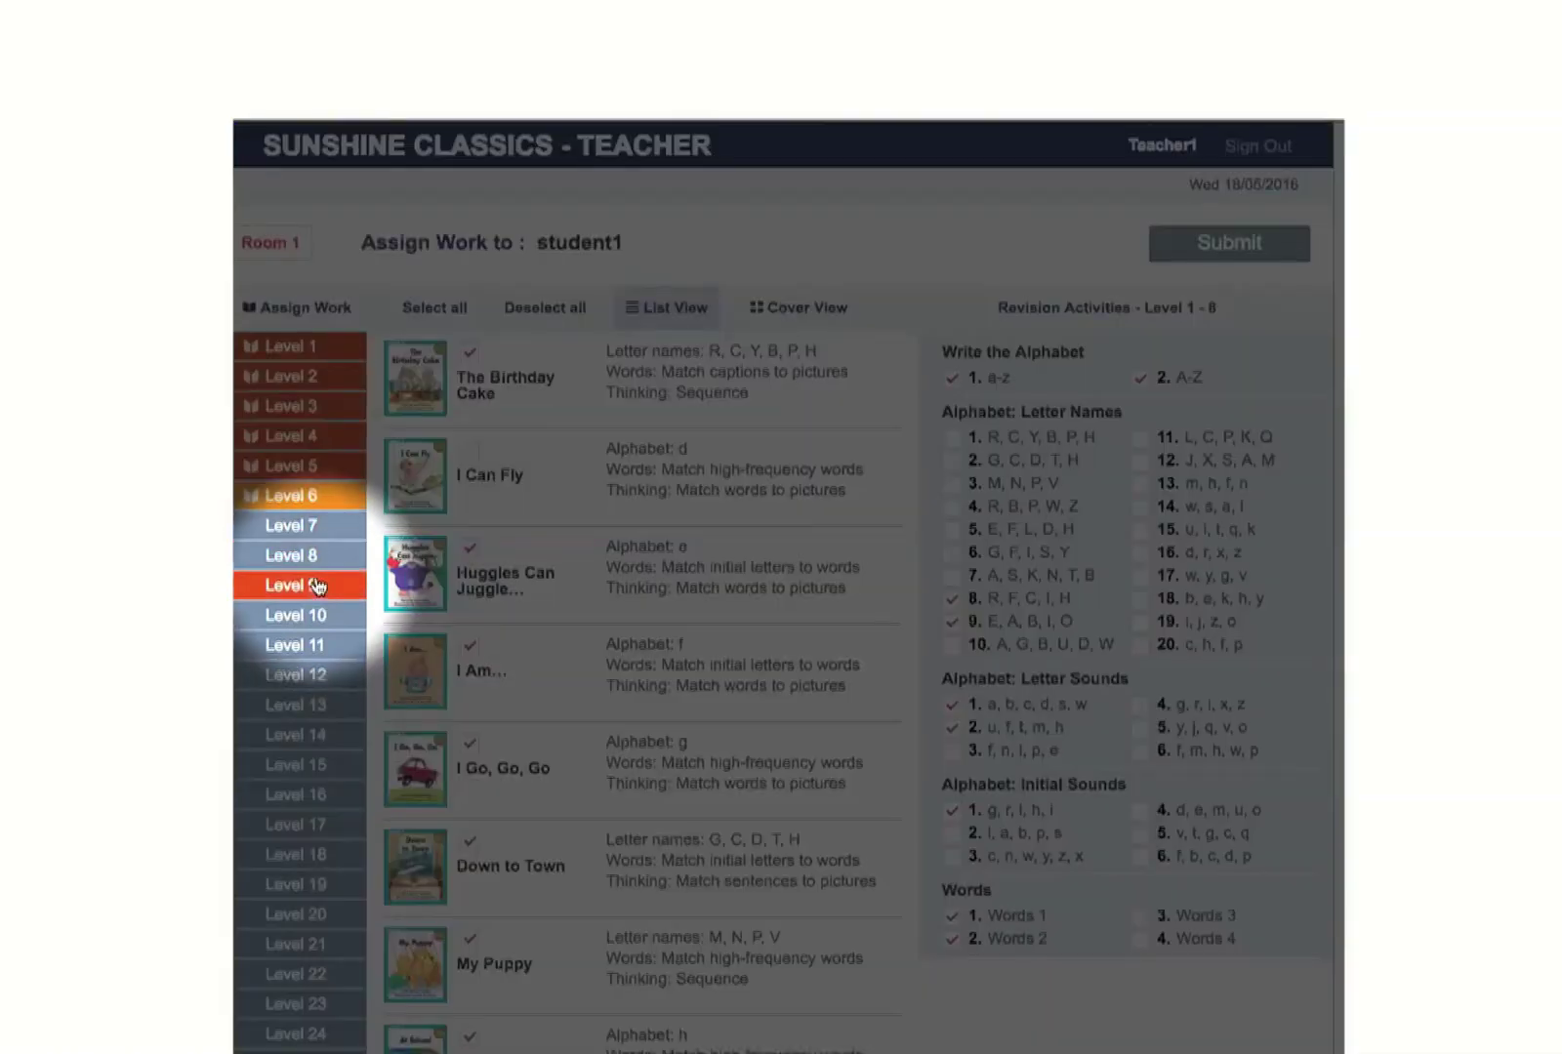
pyautogui.click(315, 586)
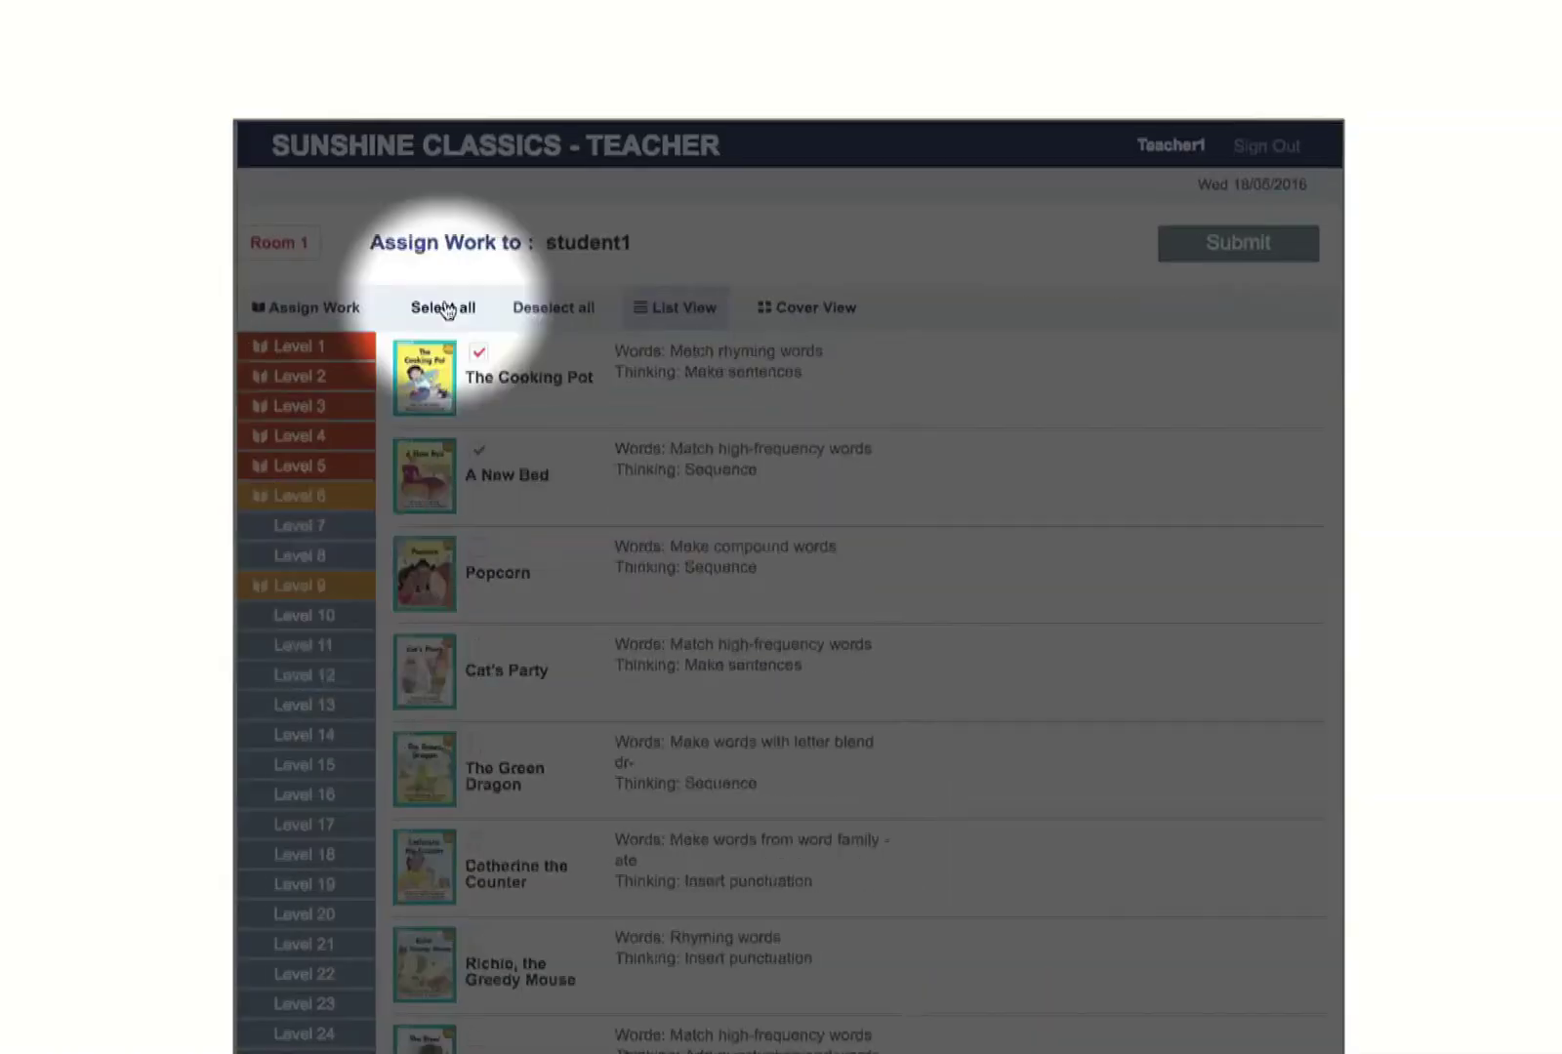
pyautogui.click(447, 308)
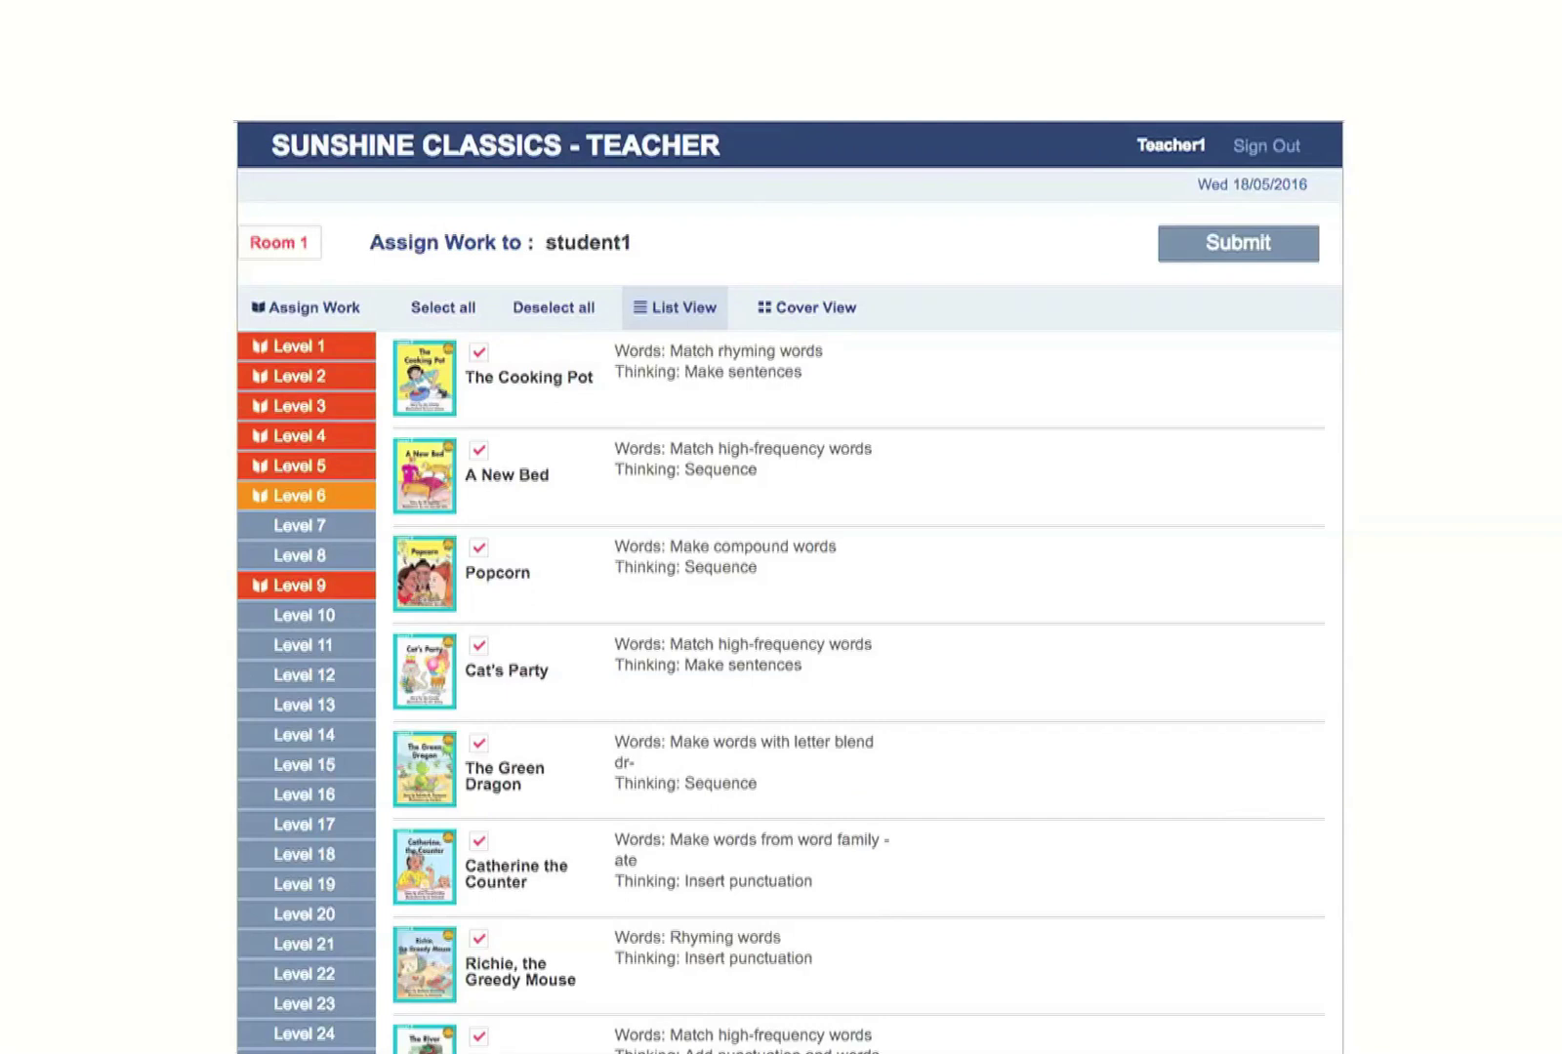
pyautogui.scroll(-5, 593, 921)
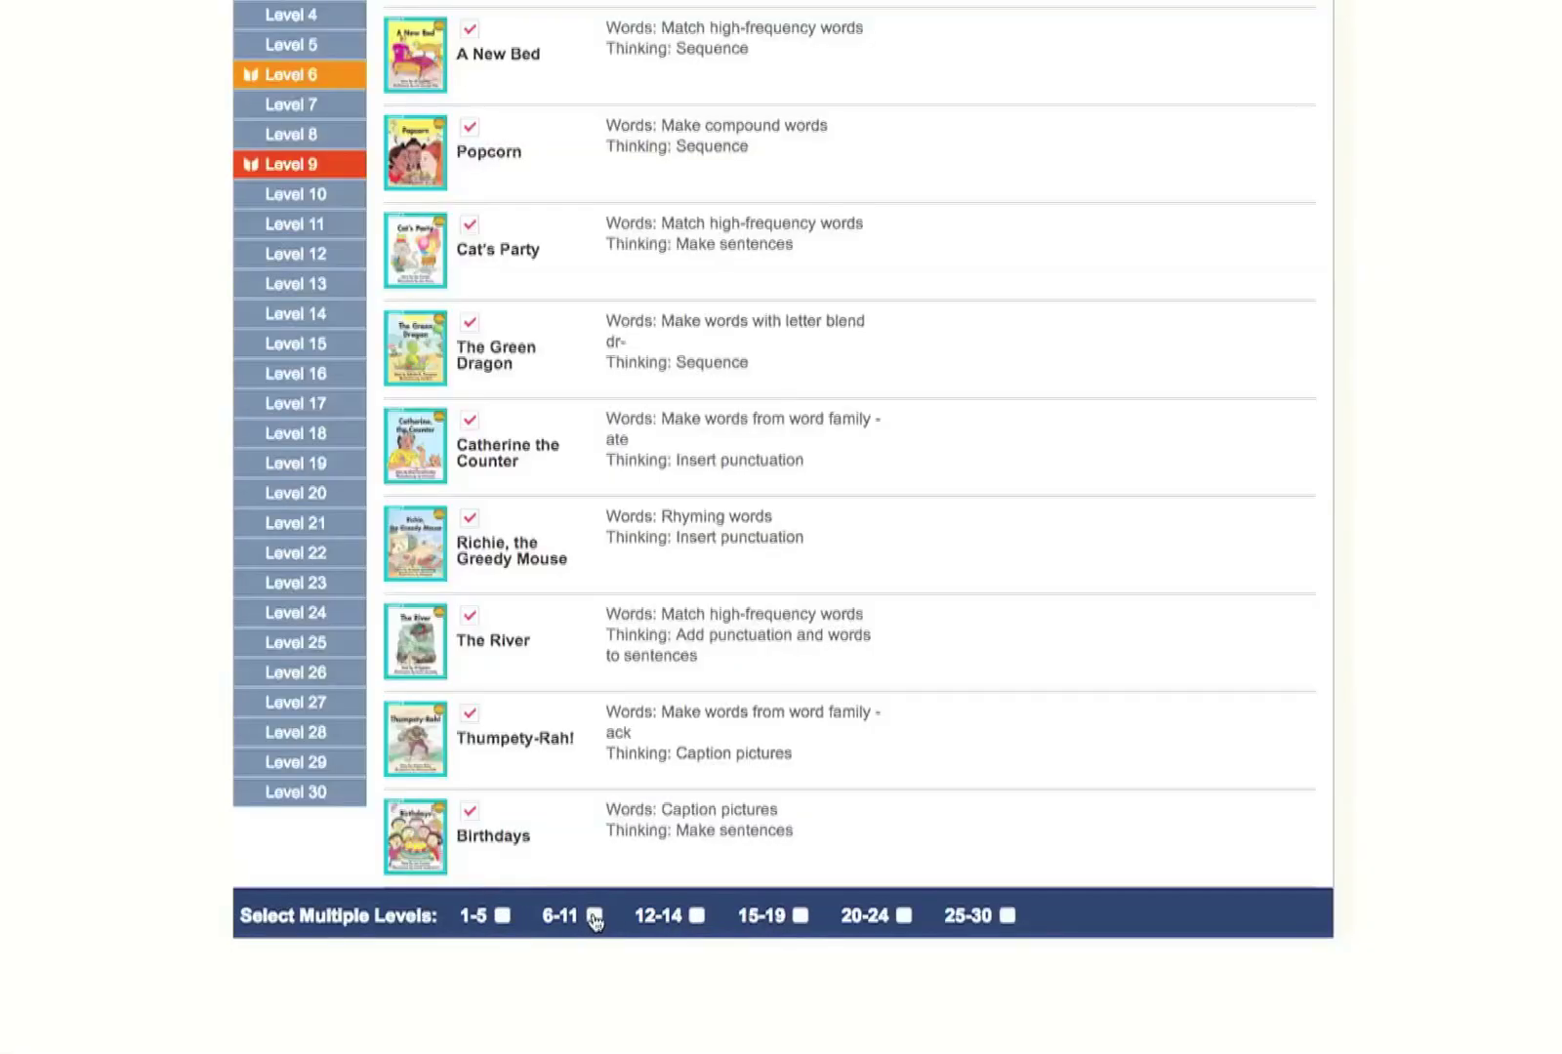
pyautogui.click(595, 918)
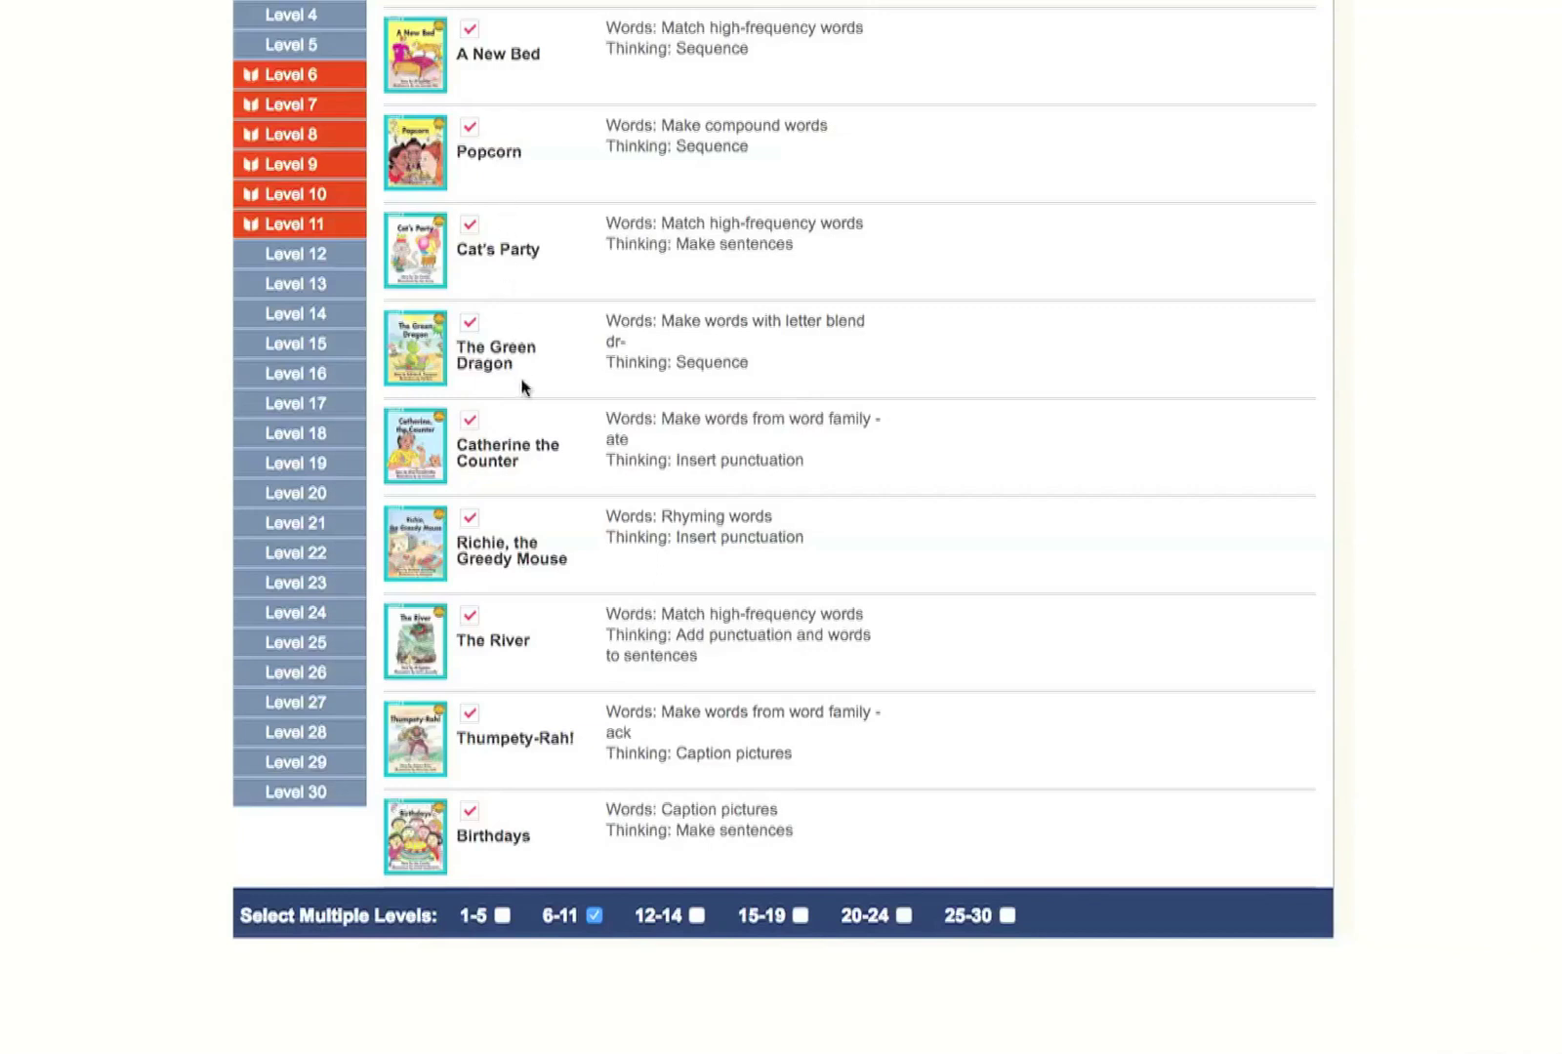
pyautogui.scroll(3, 544, 371)
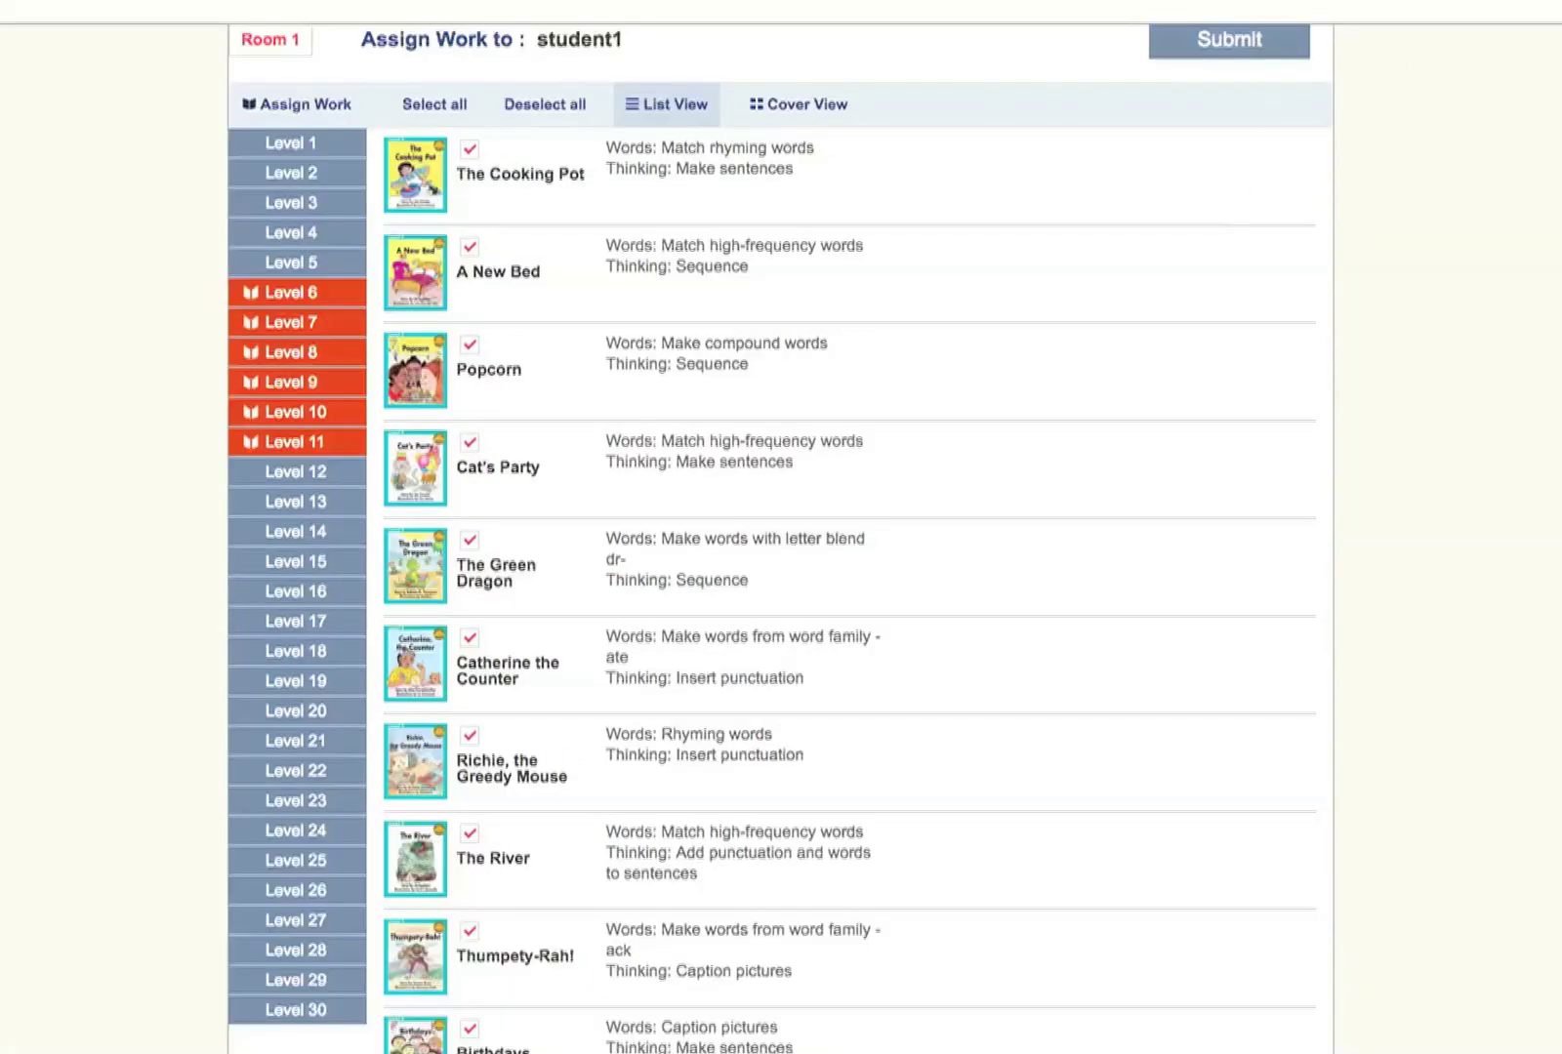
pyautogui.scroll(2, 779, 537)
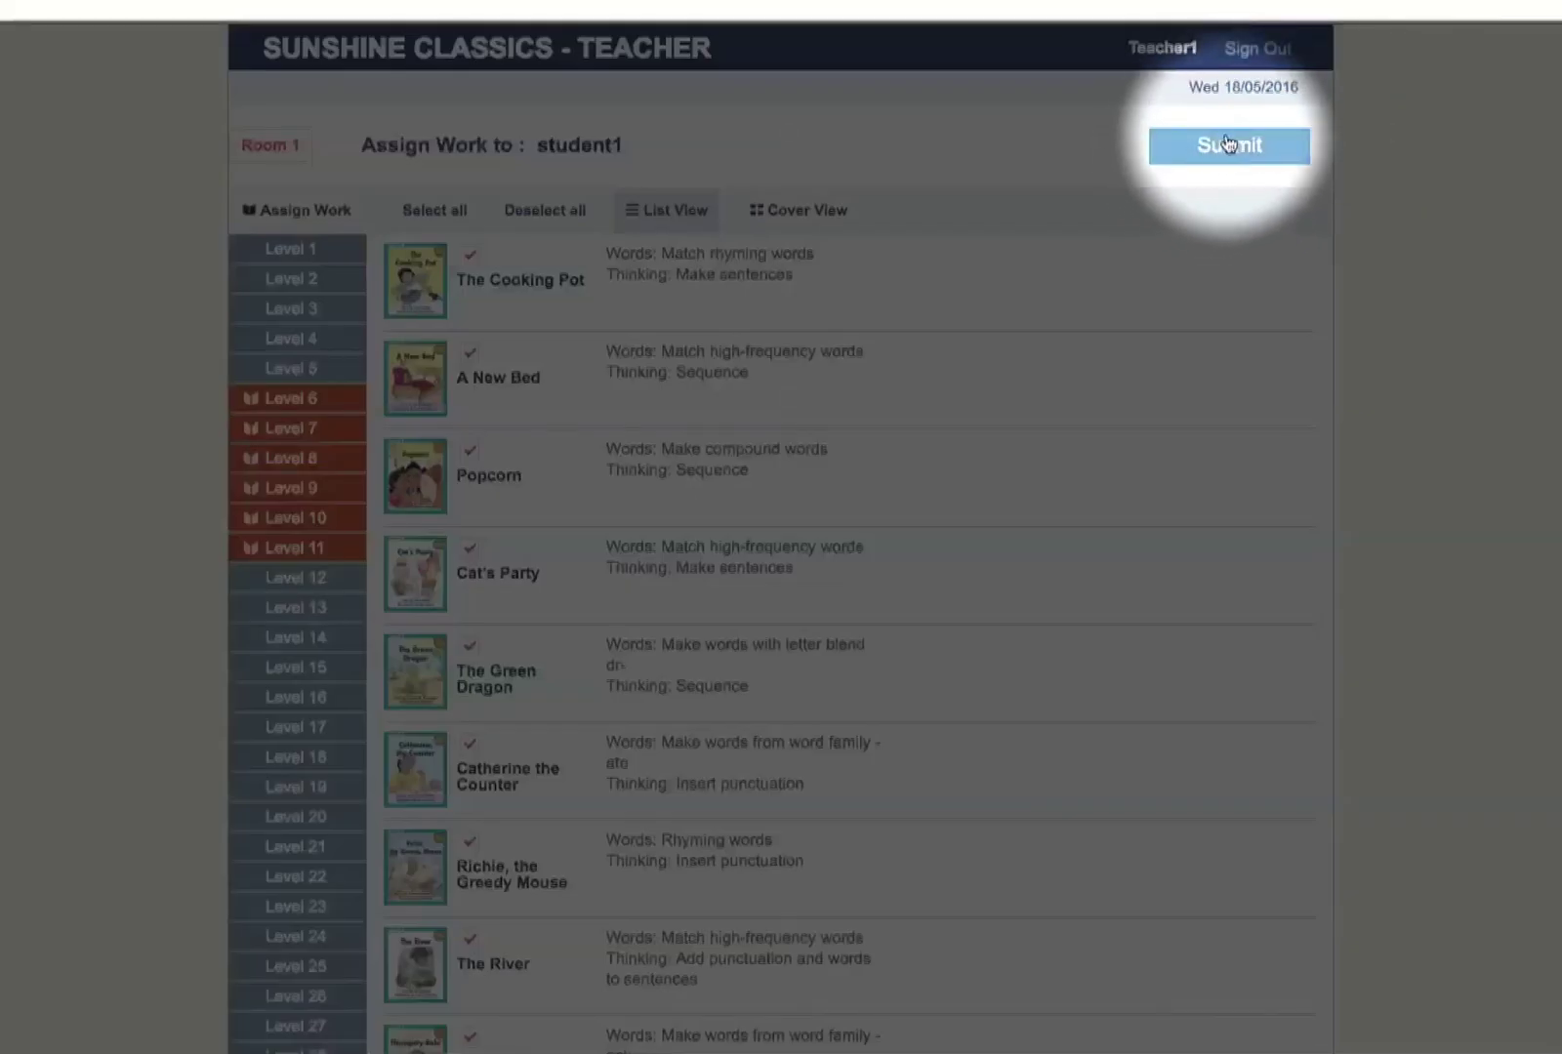
pyautogui.click(1229, 147)
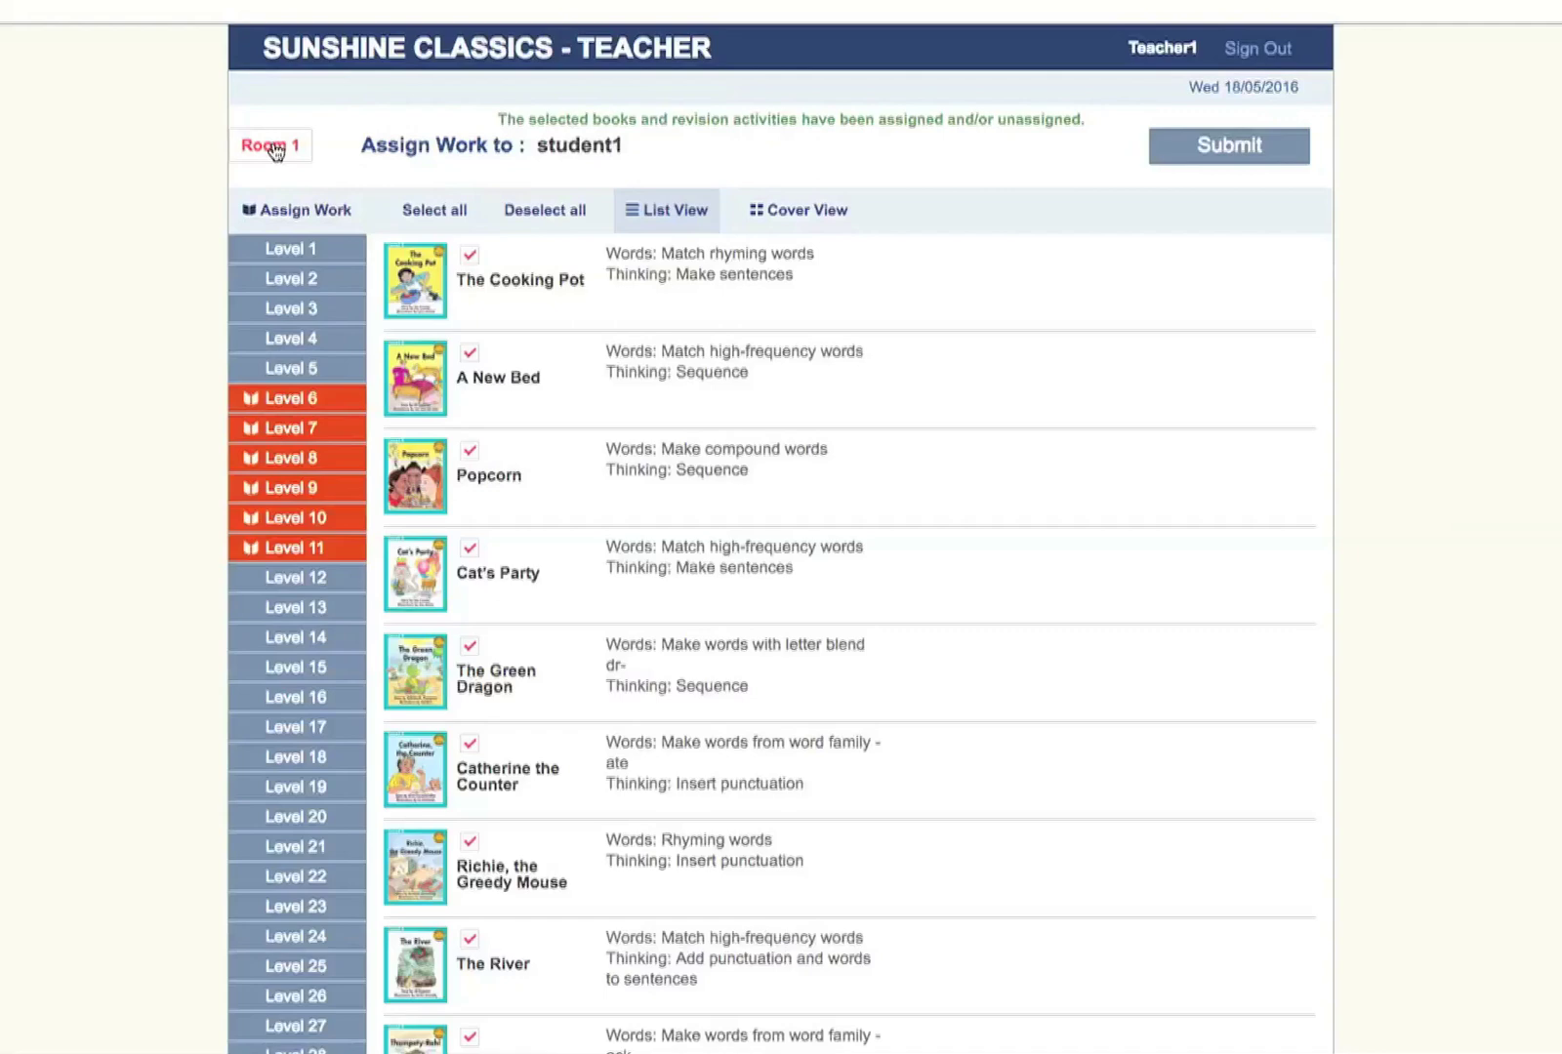
# Swap student1's revision activities: drop alphabet writing and two letter-name sets, add three others
pyautogui.click(273, 145)
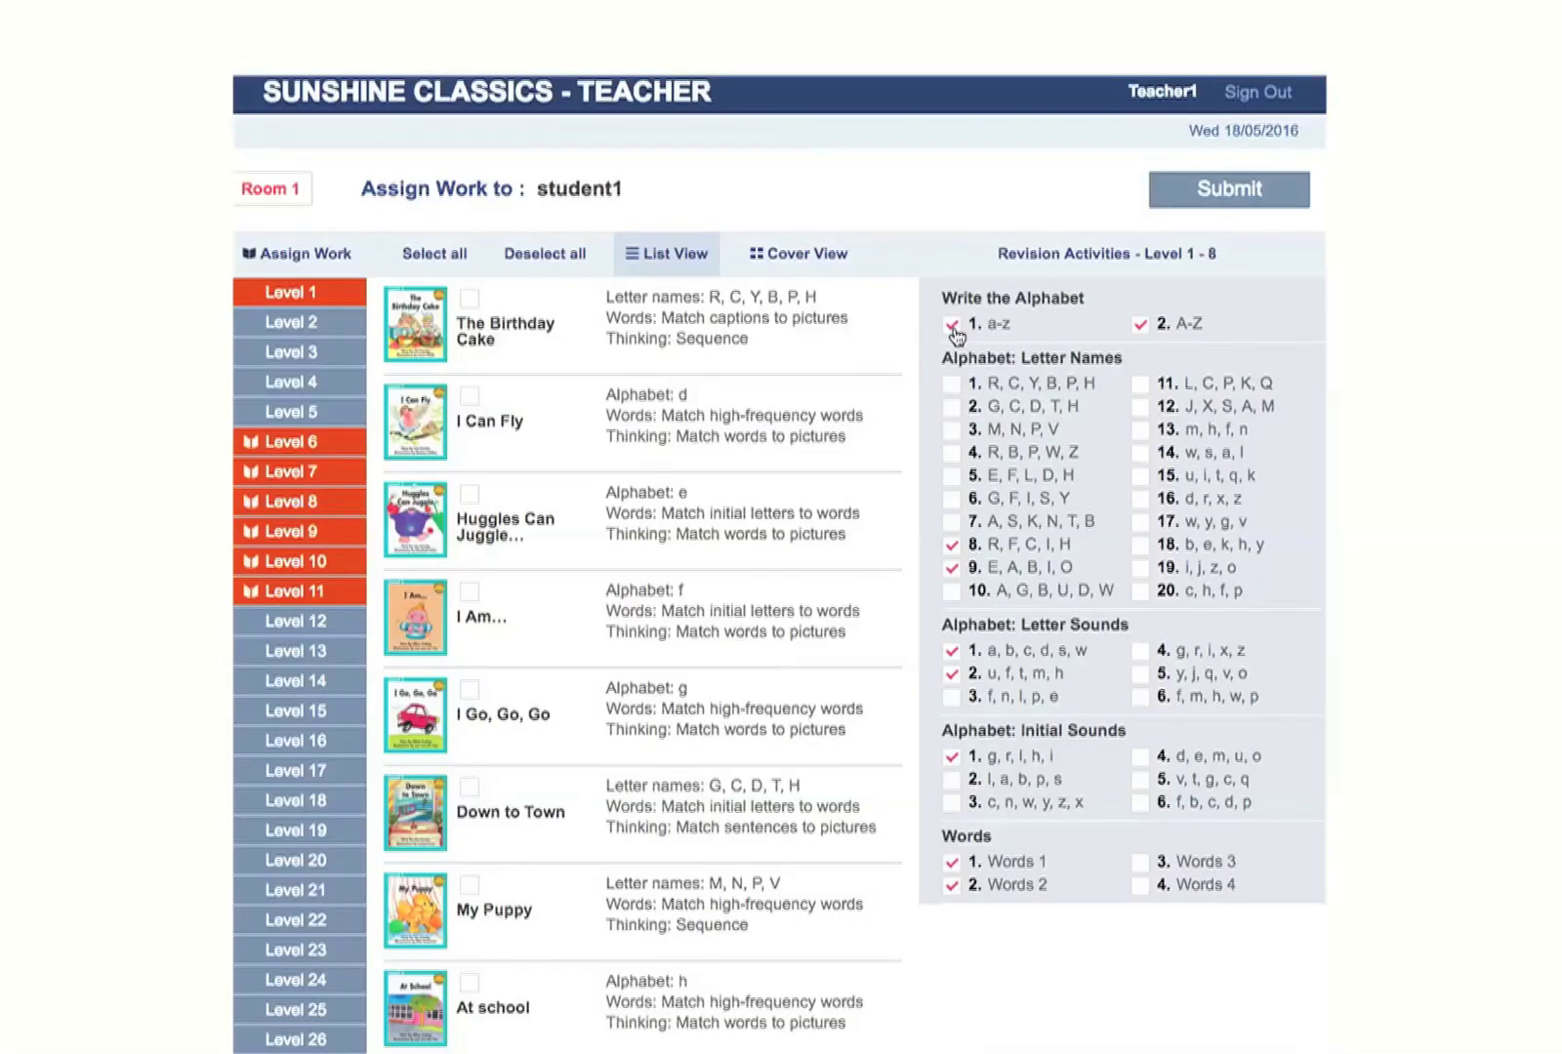
pyautogui.click(953, 326)
pyautogui.click(949, 564)
pyautogui.click(950, 547)
pyautogui.click(951, 408)
pyautogui.click(952, 430)
pyautogui.click(952, 696)
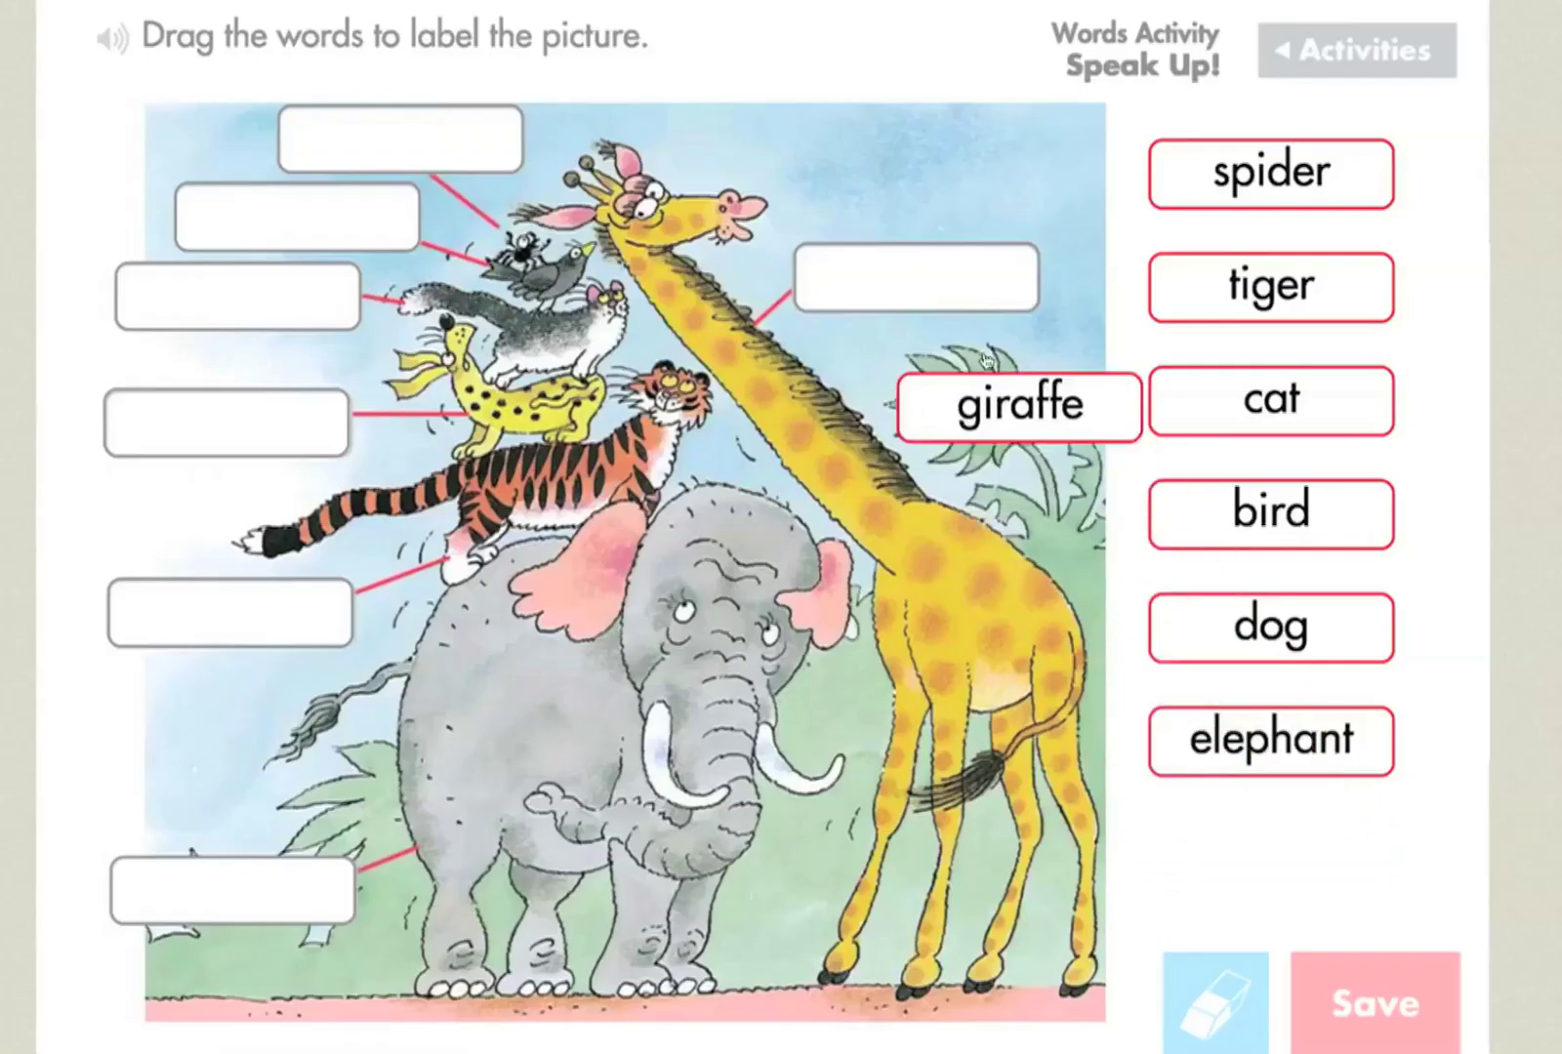
# Try Speak Up! activities: label the giraffe and bird, add an exclamation mark
pyautogui.moveTo(1211, 750); pyautogui.dragTo(912, 279)
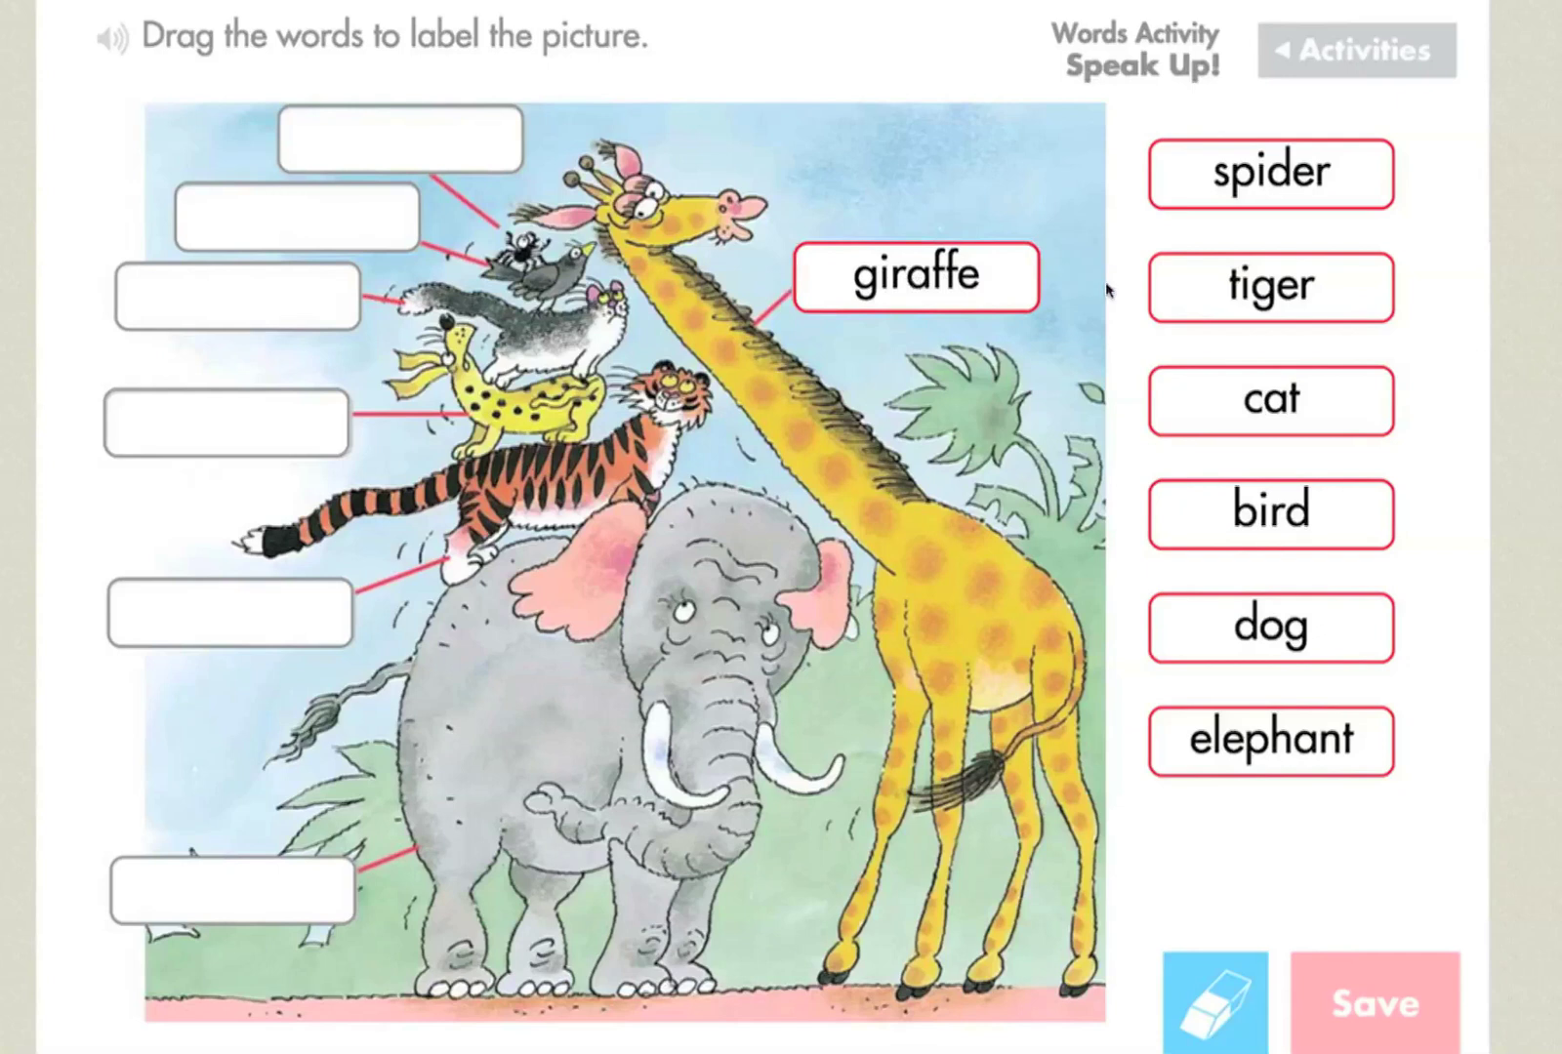
pyautogui.moveTo(1258, 510)
pyautogui.mouseDown()
pyautogui.moveTo(1035, 459)
pyautogui.moveTo(397, 136)
pyautogui.mouseUp()
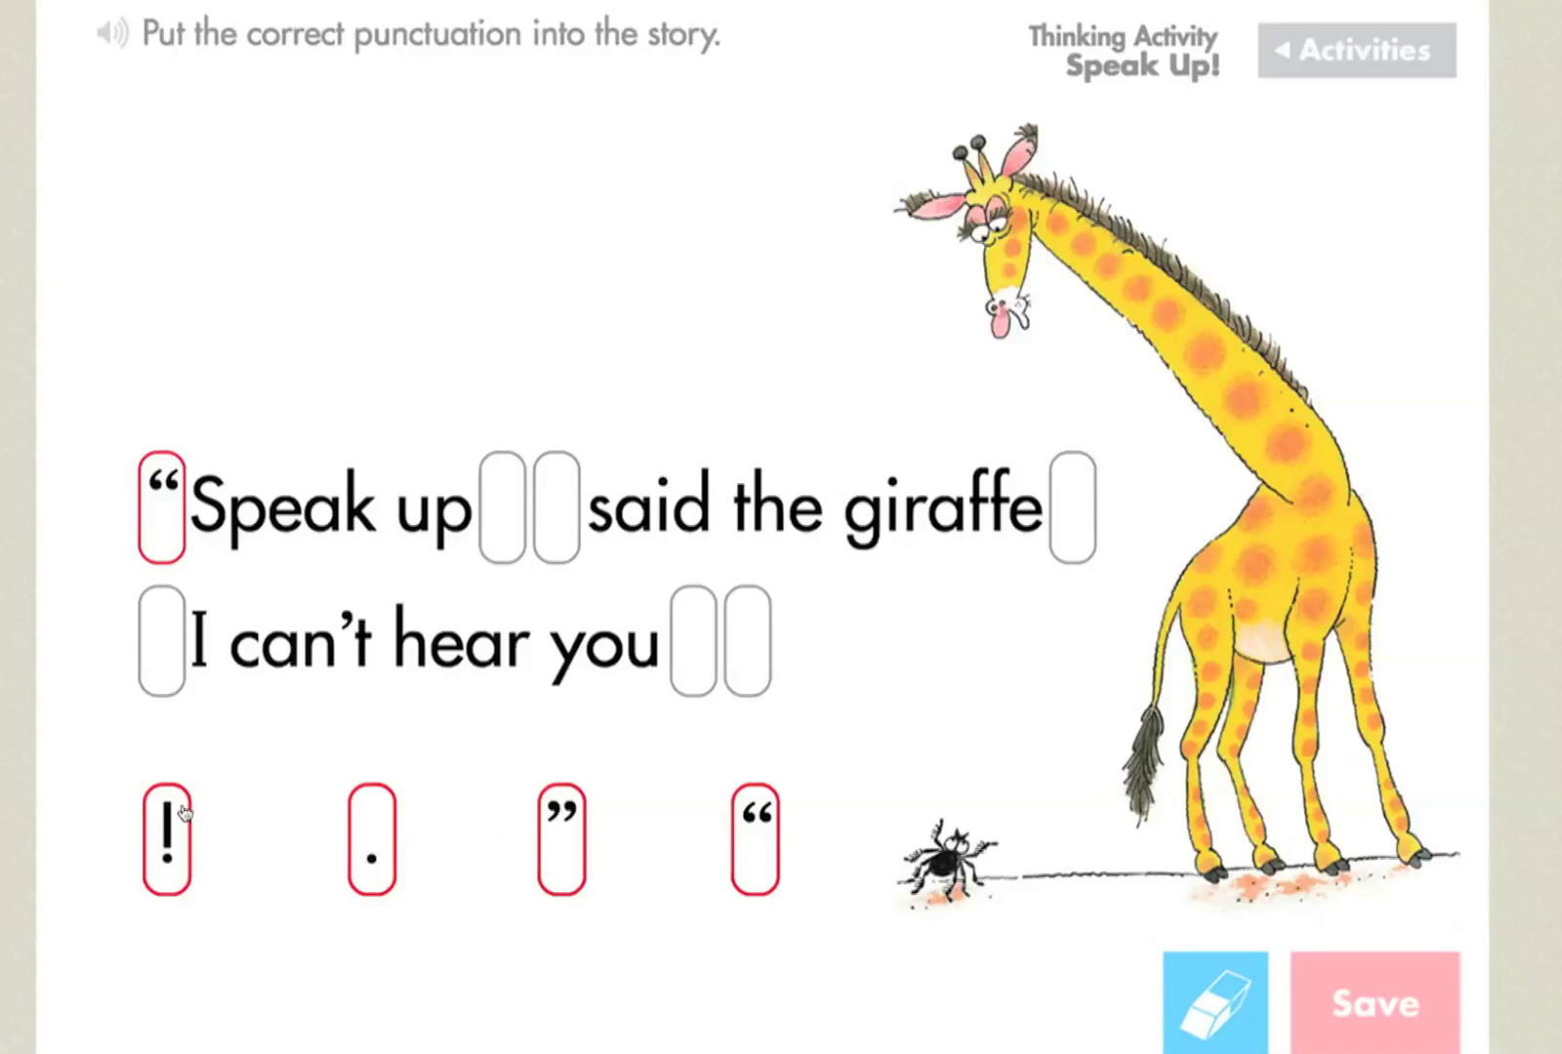
pyautogui.moveTo(186, 811); pyautogui.dragTo(517, 507)
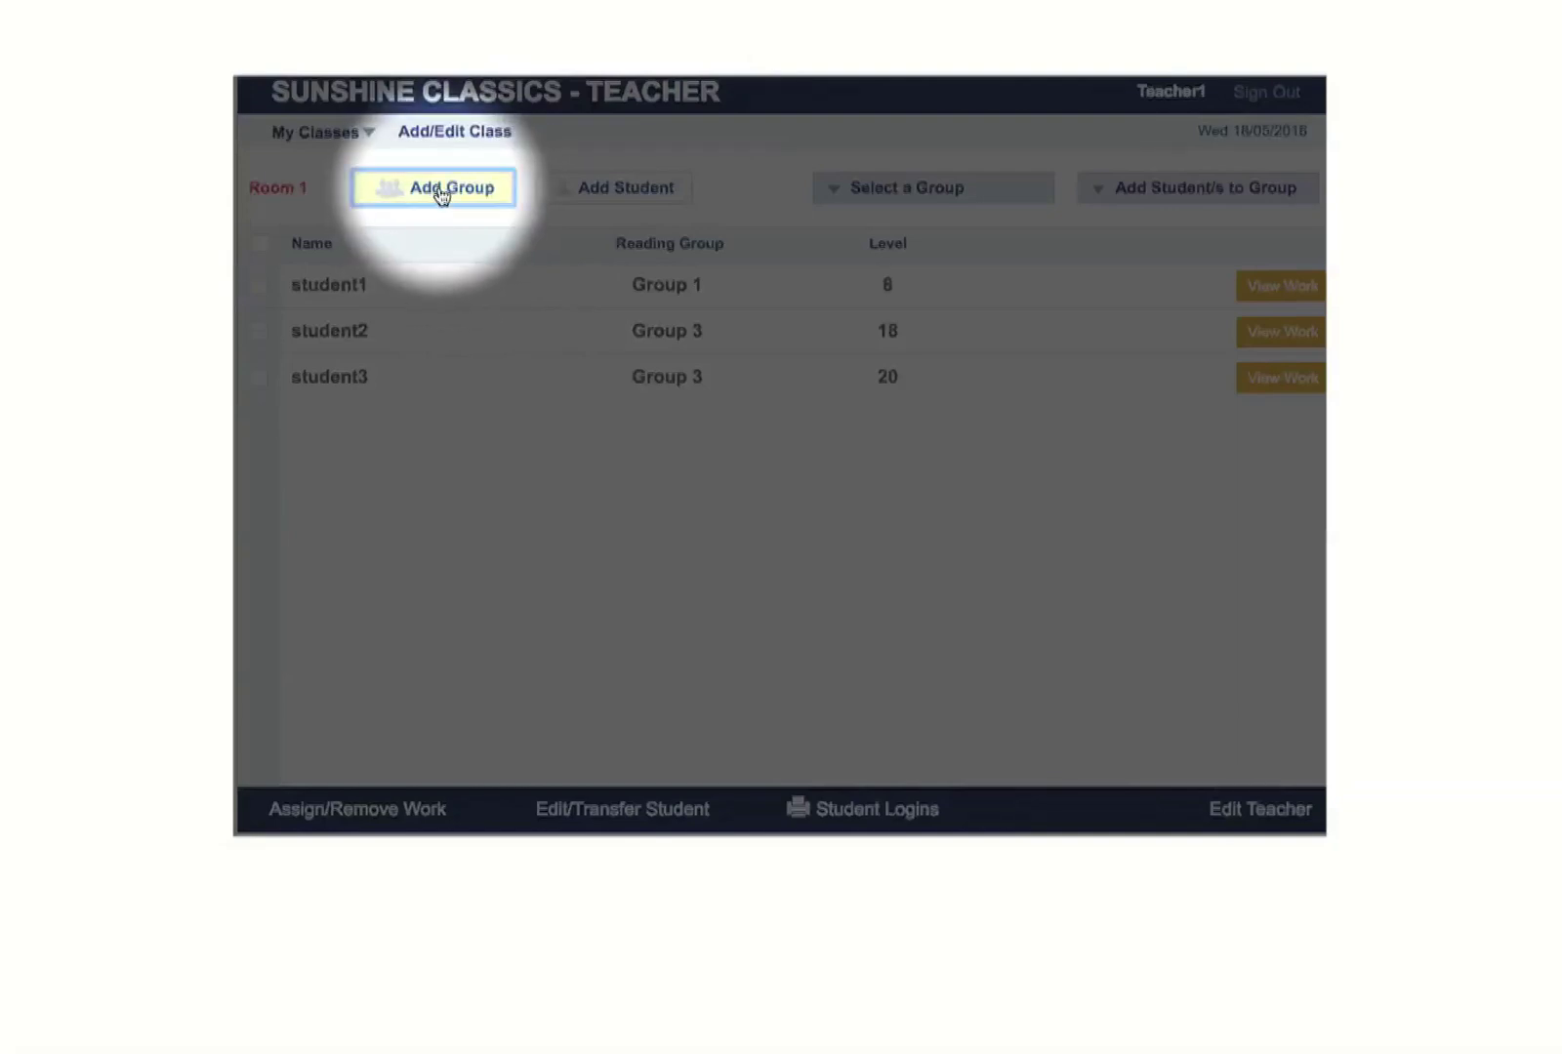
# Add a new reading group named Group 4 to Room 1
pyautogui.click(441, 190)
pyautogui.click(993, 298)
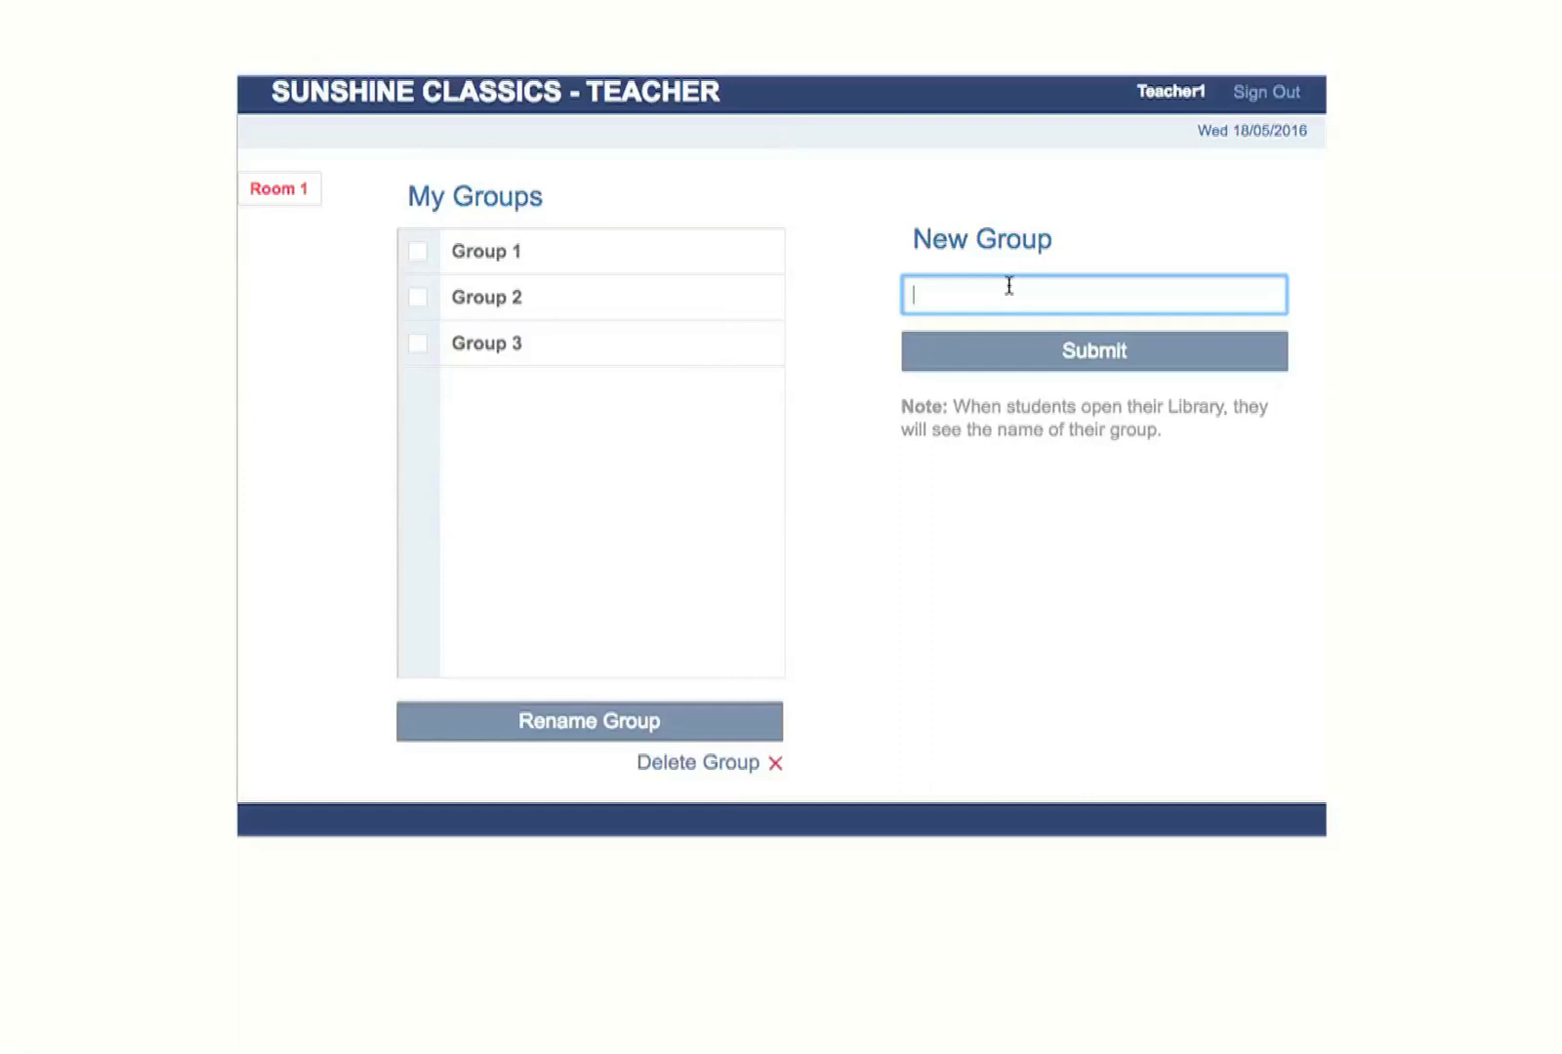
pyautogui.write('Grou')
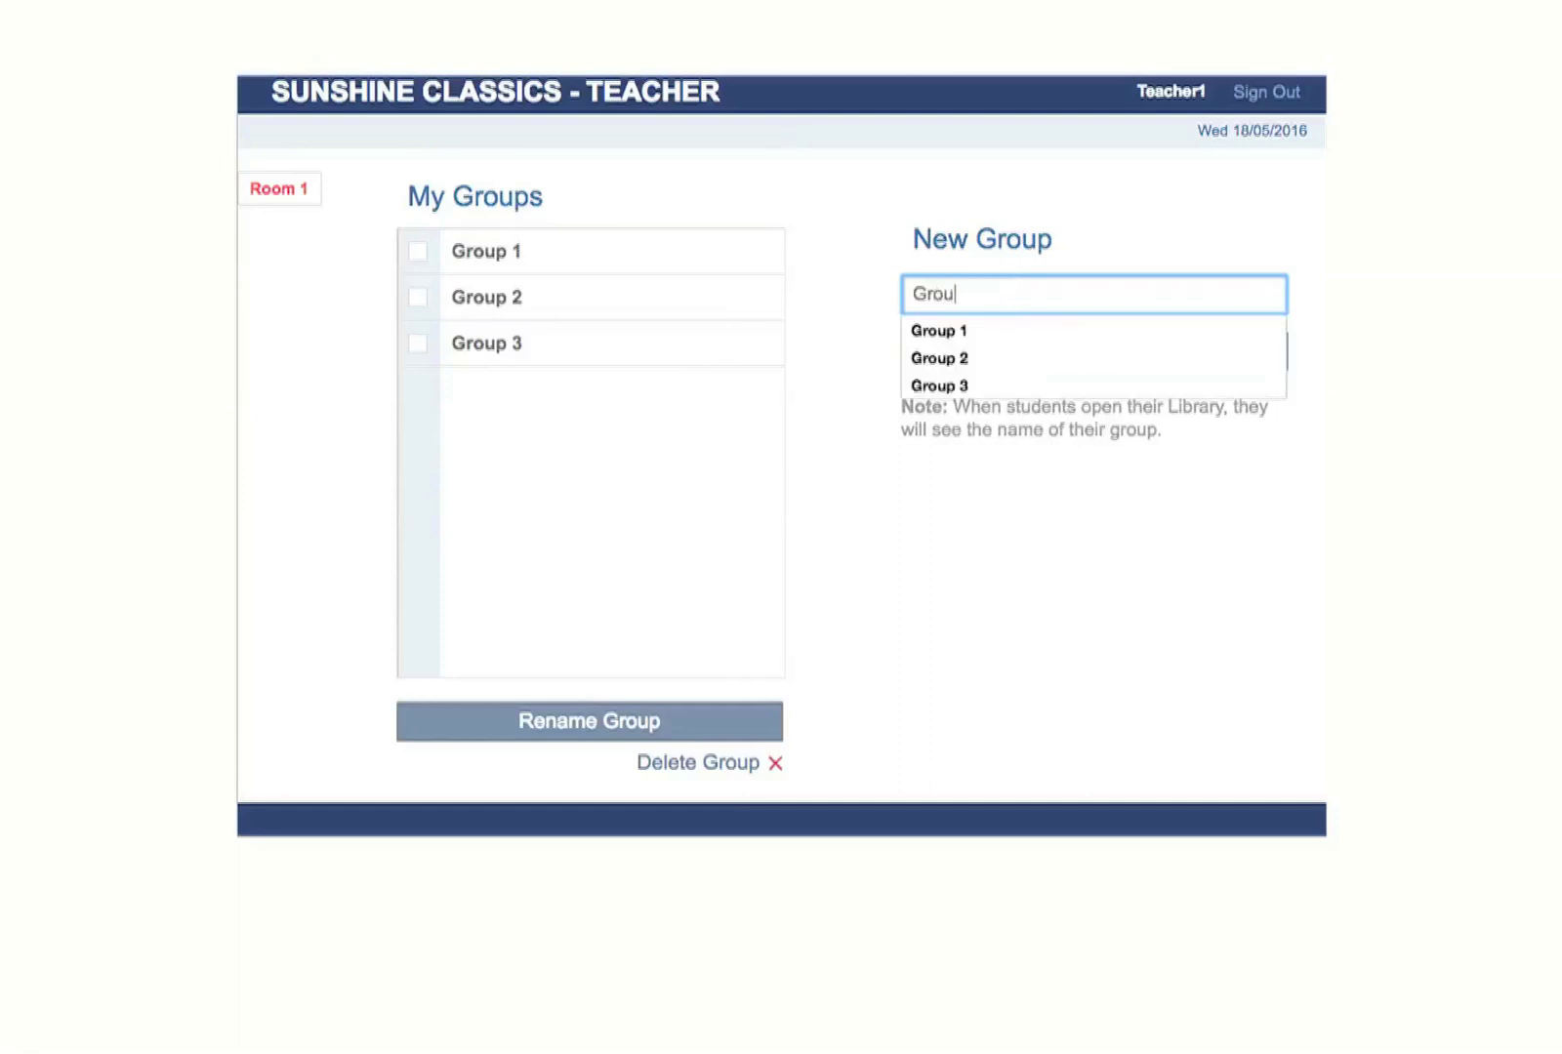
pyautogui.write('p 4')
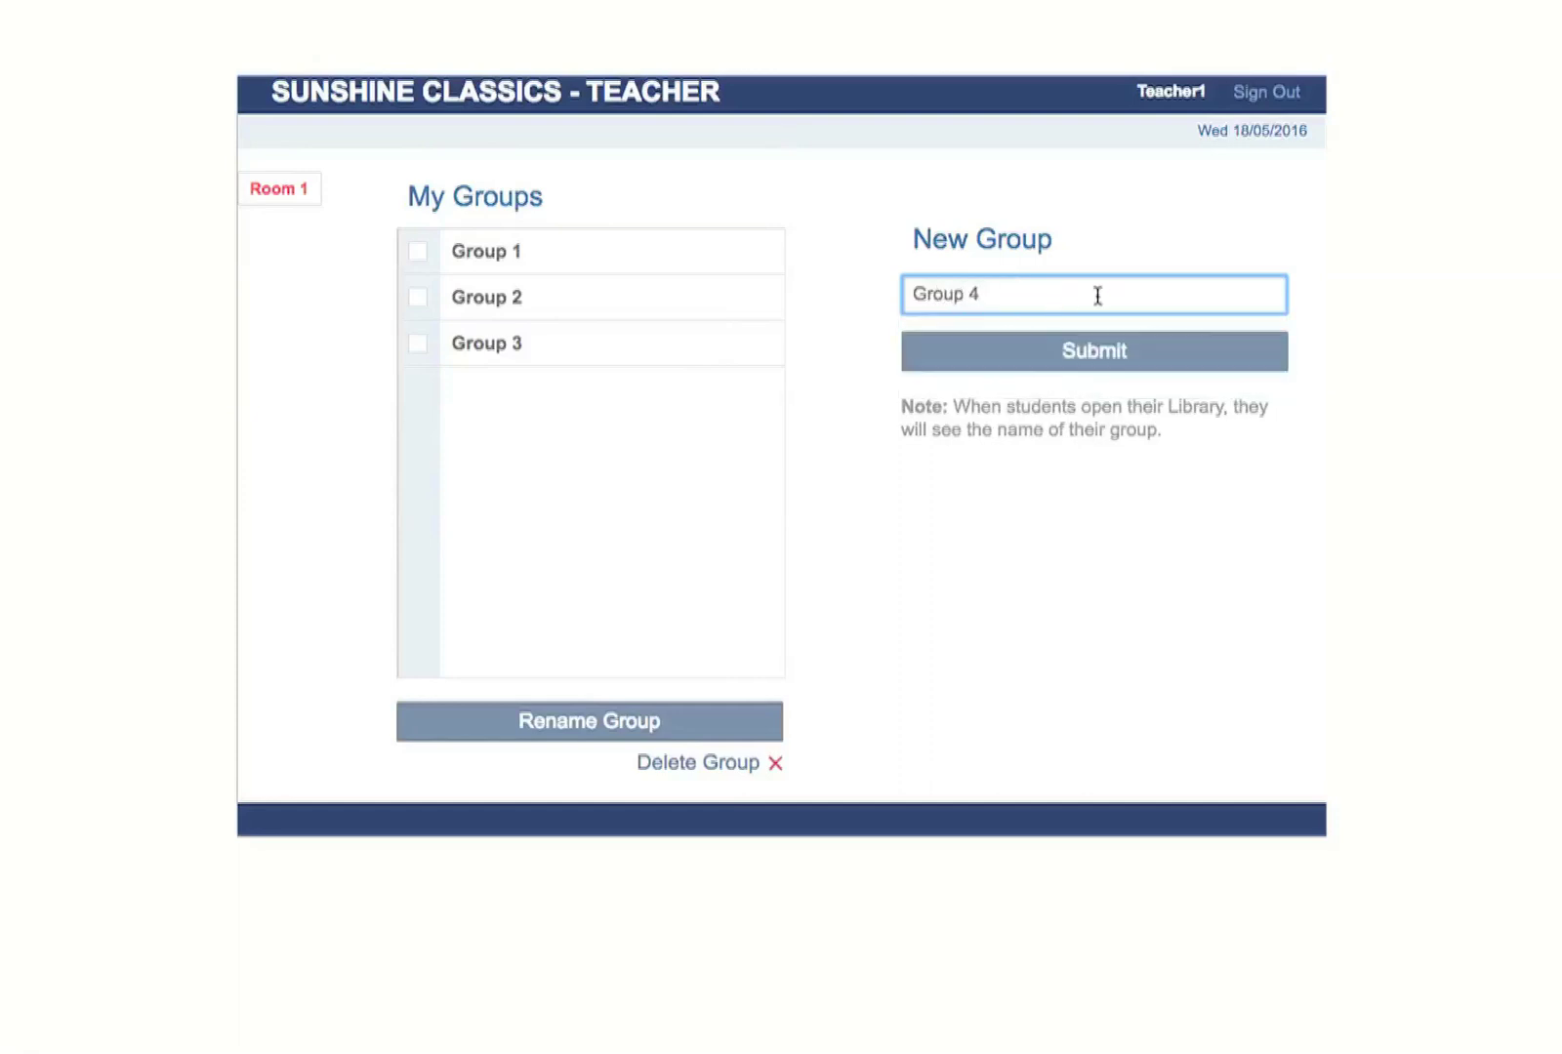
pyautogui.click(1091, 352)
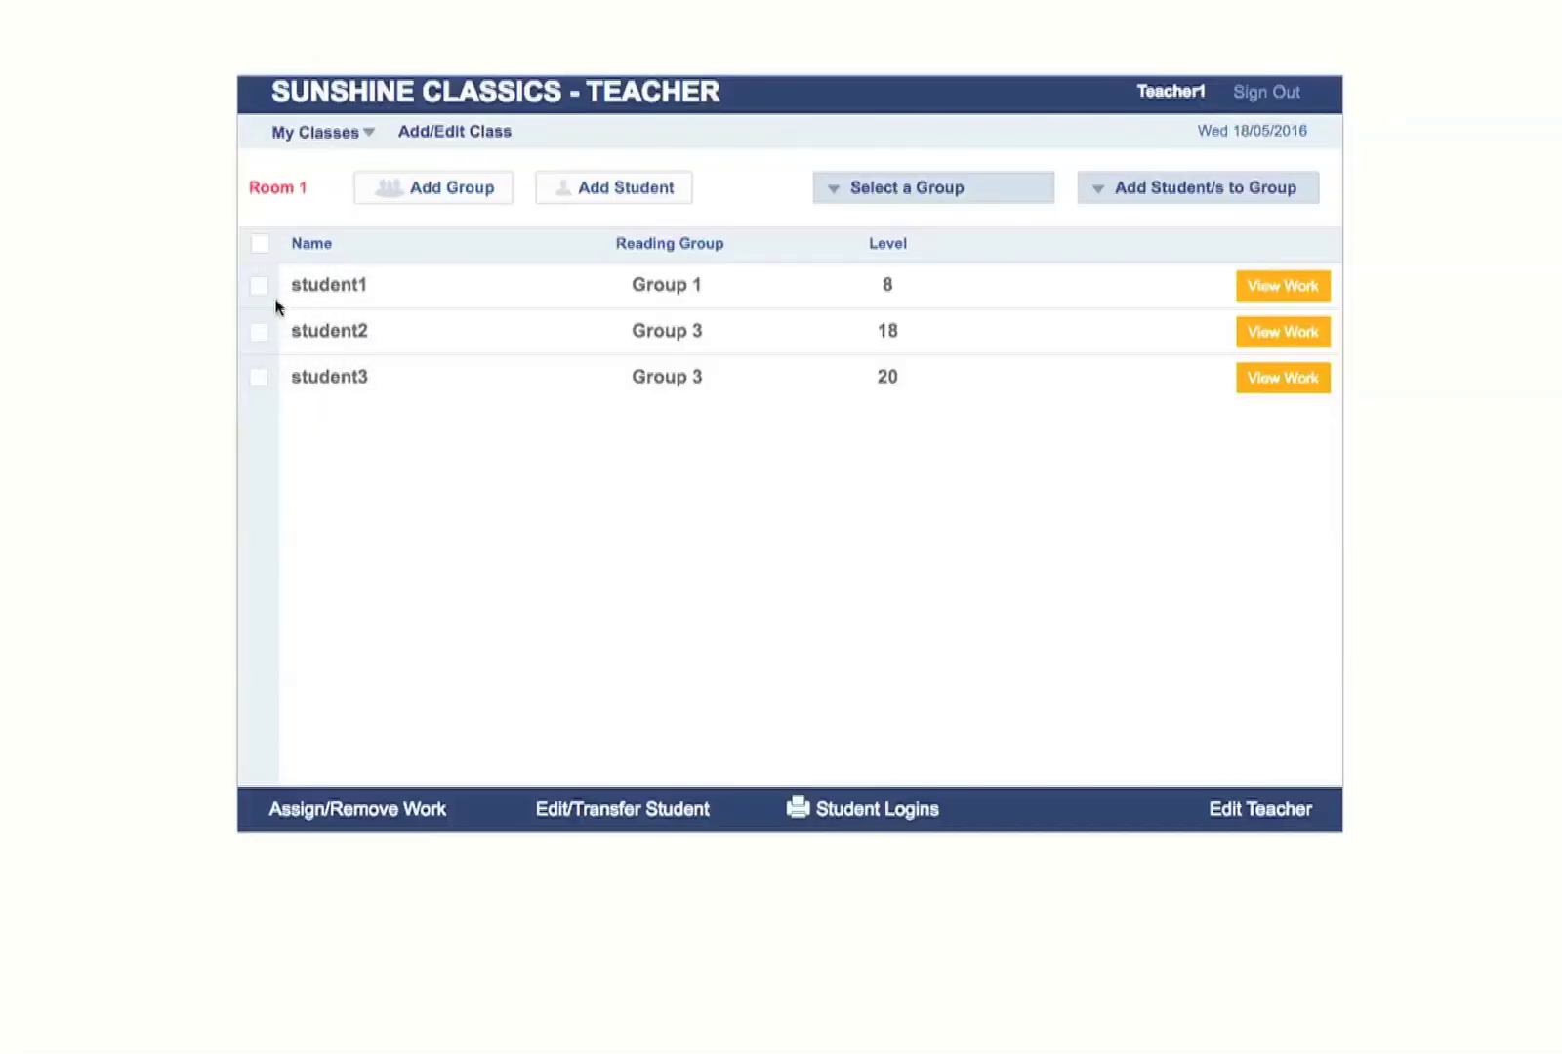
# Move student1 and student2 into Group 4 and select Group 4 as the working group
pyautogui.click(260, 289)
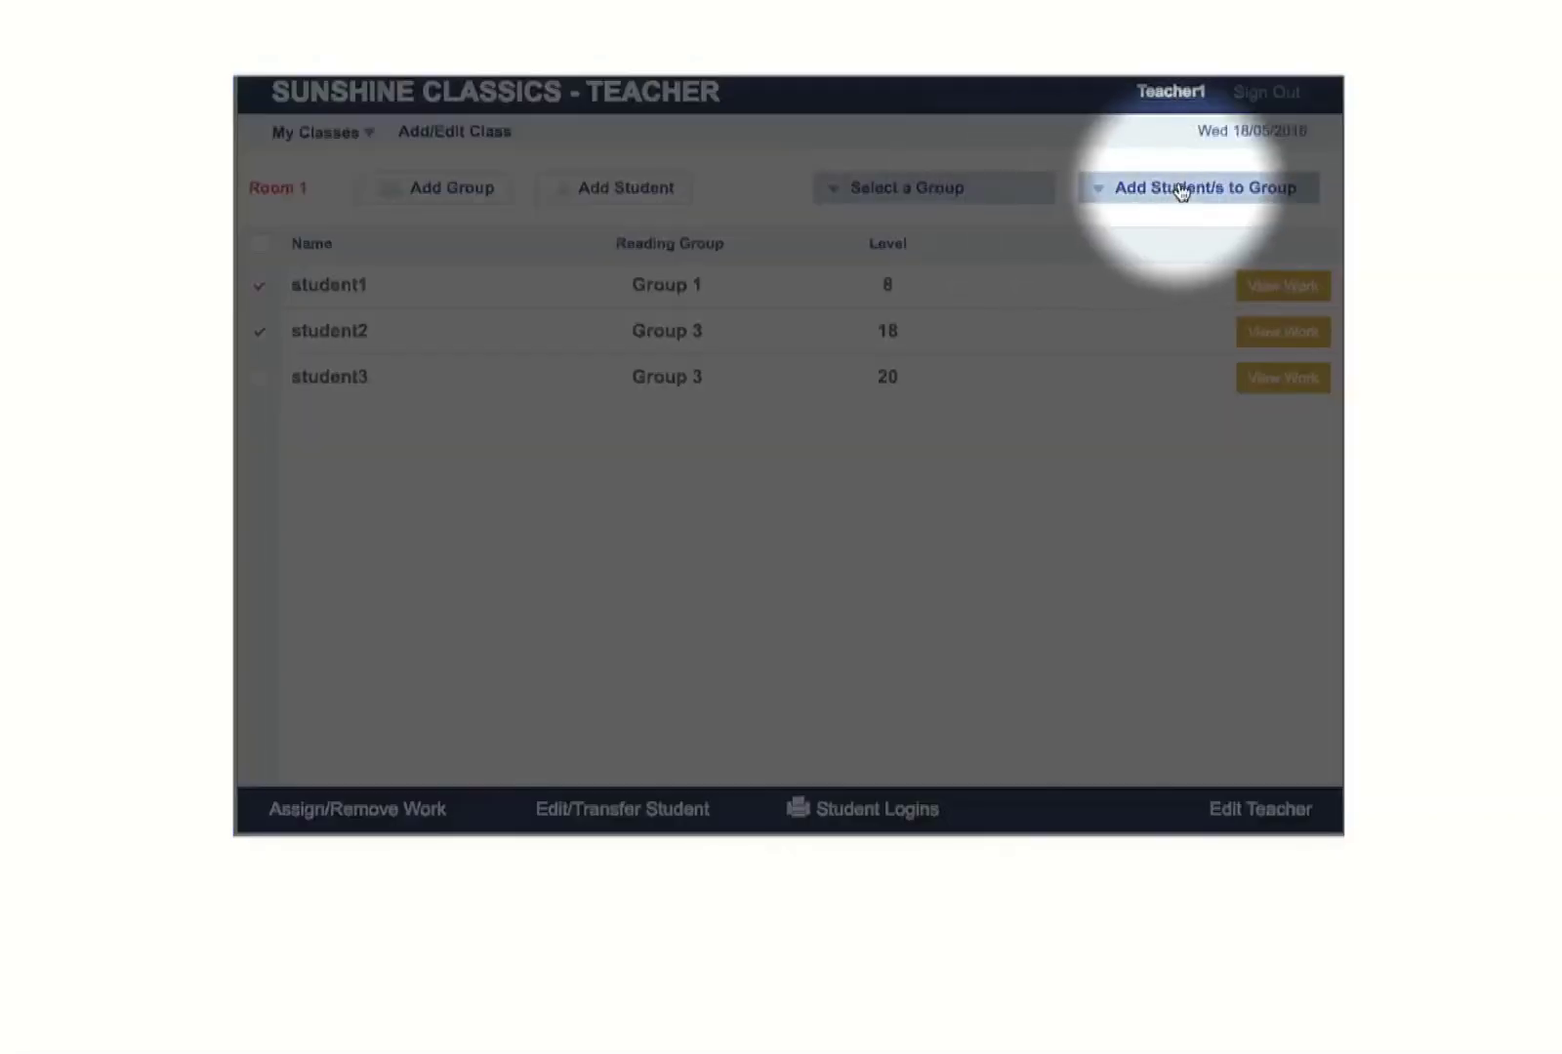
pyautogui.click(1182, 189)
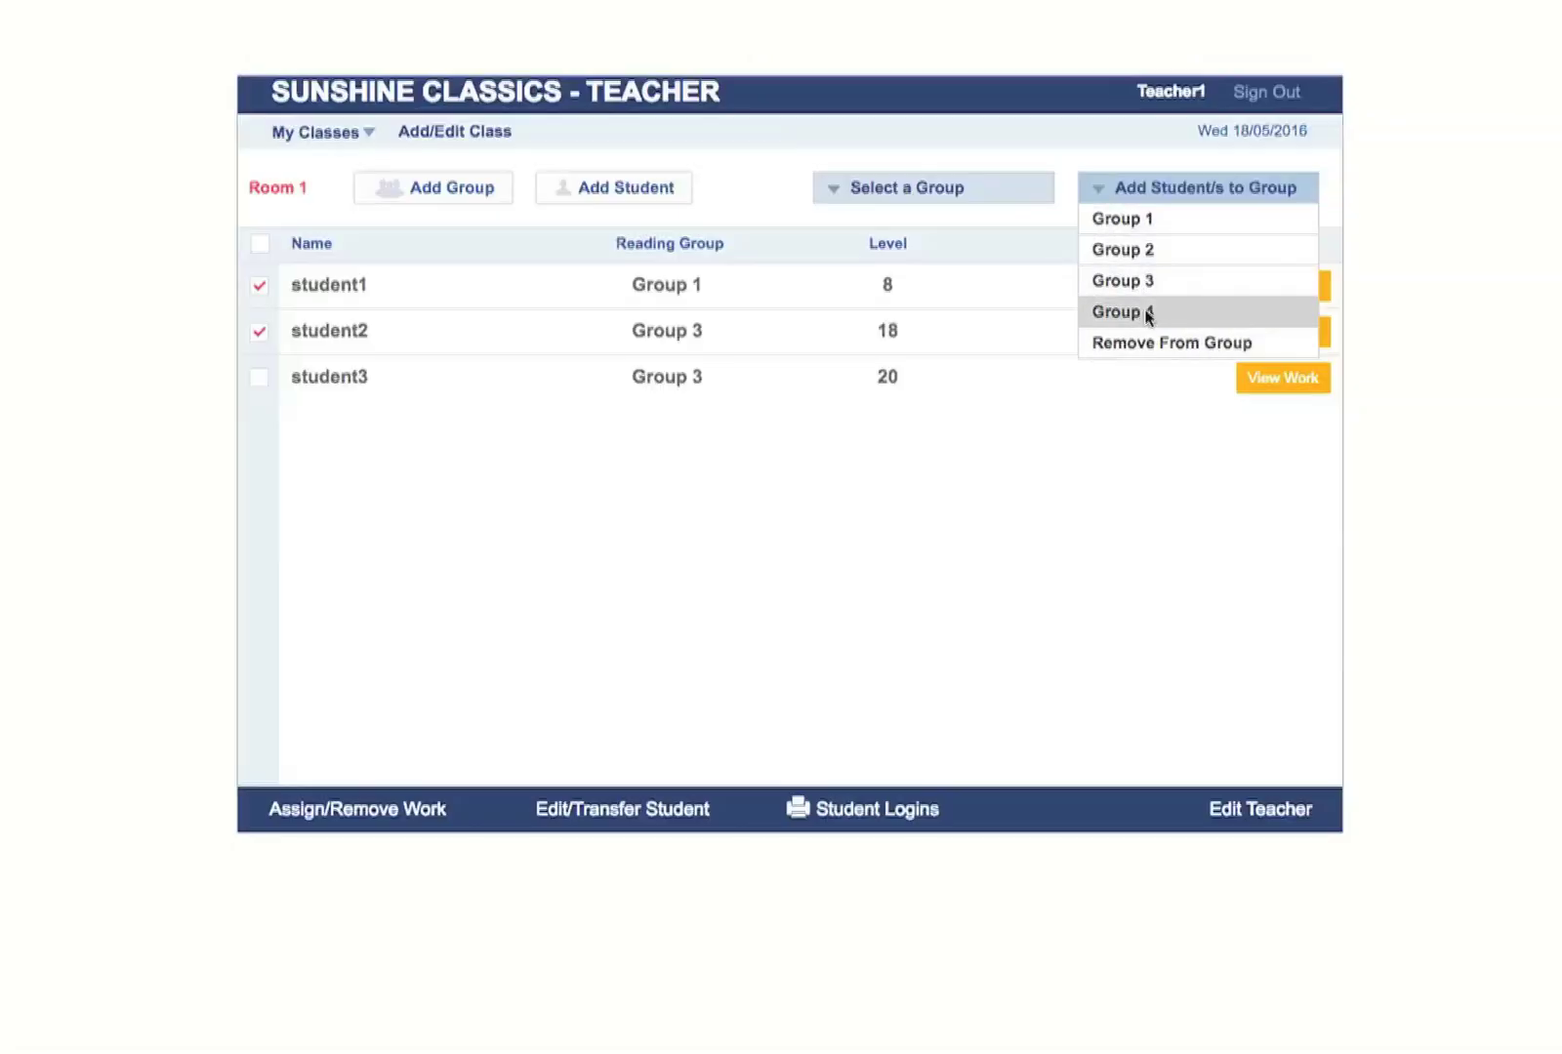
pyautogui.click(1148, 312)
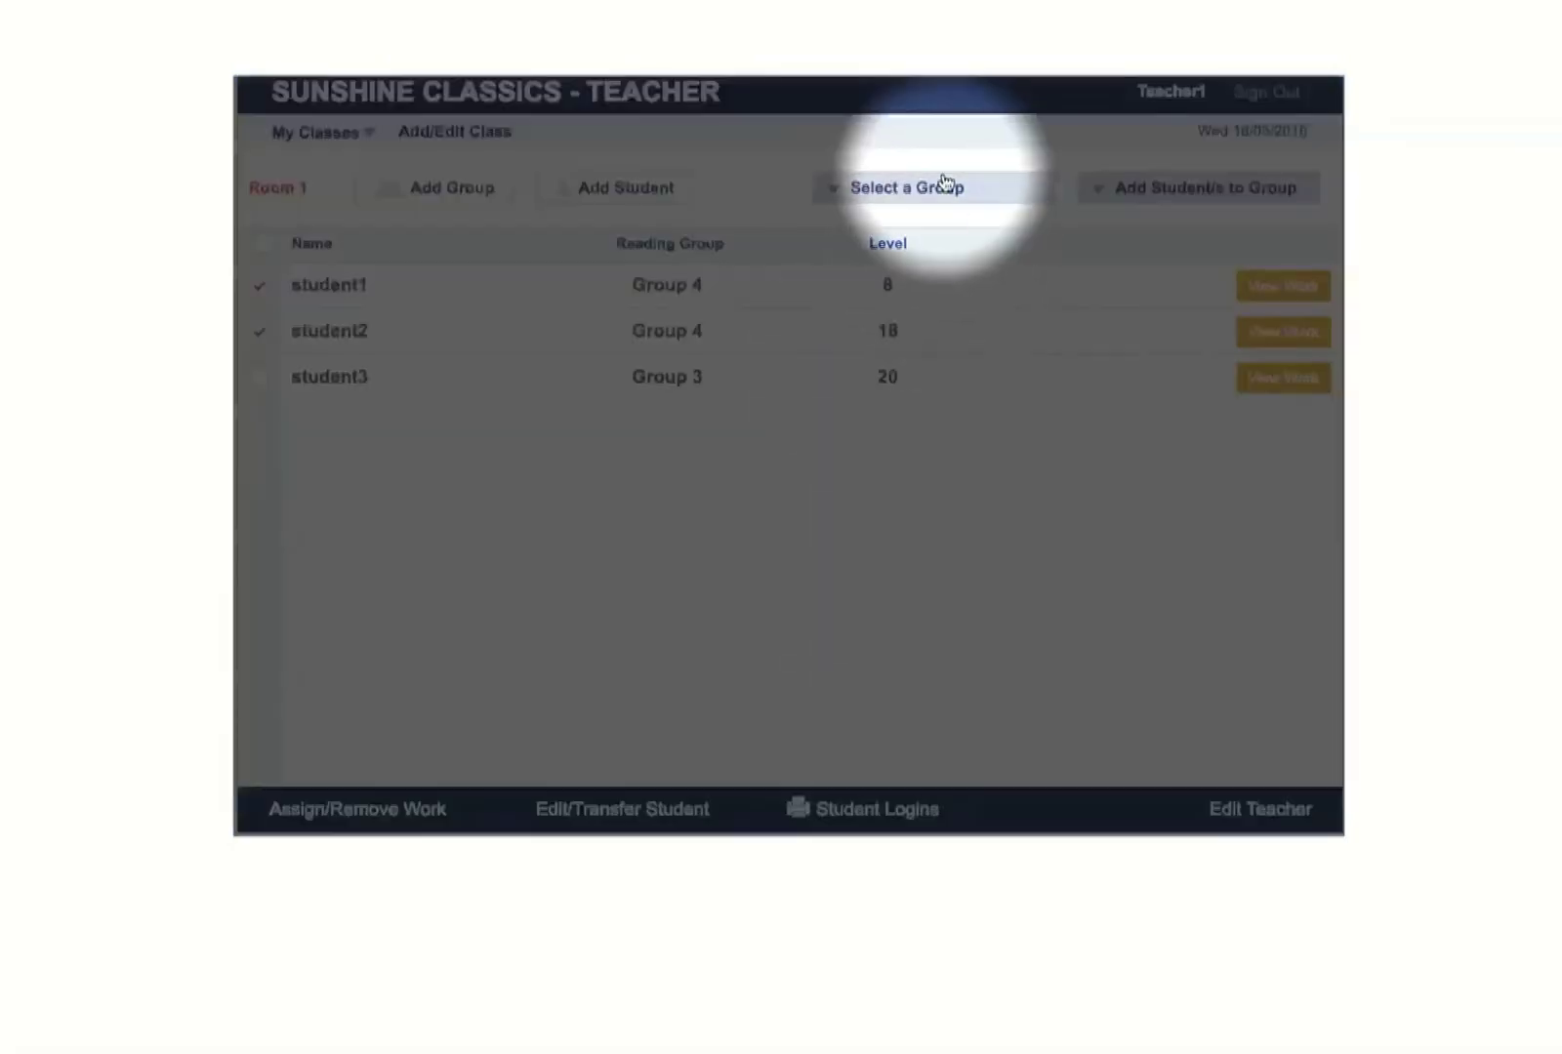
pyautogui.click(939, 188)
pyautogui.click(890, 310)
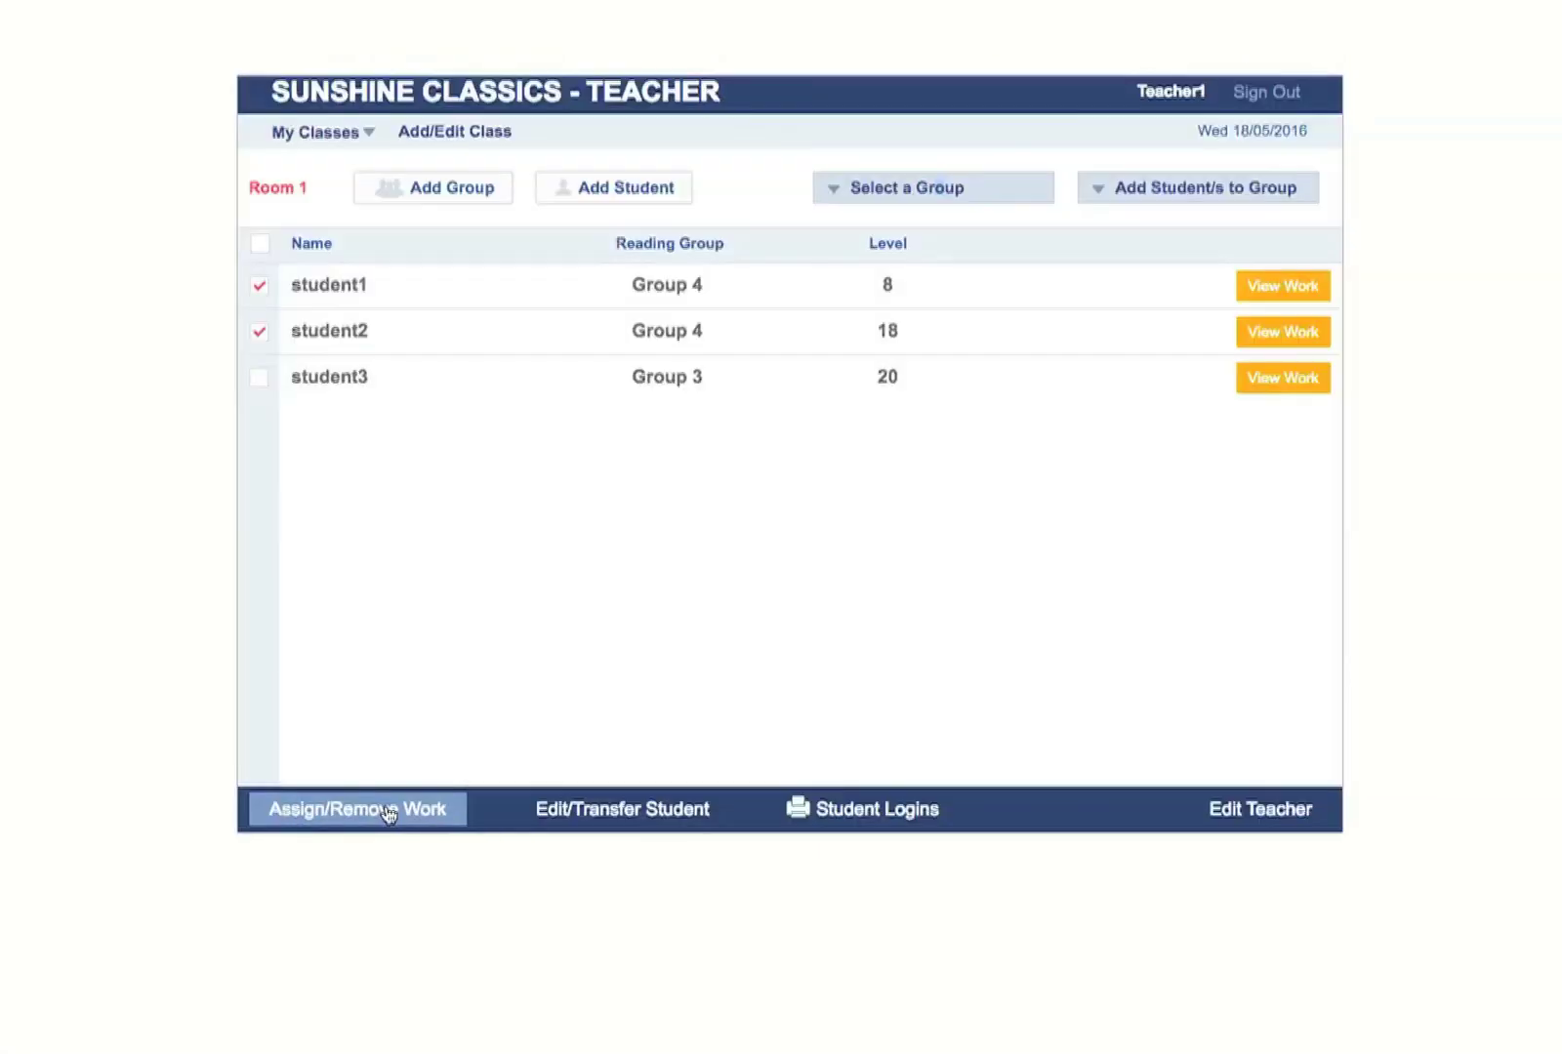
# Assign every Level 13 book to Group 4
pyautogui.click(388, 811)
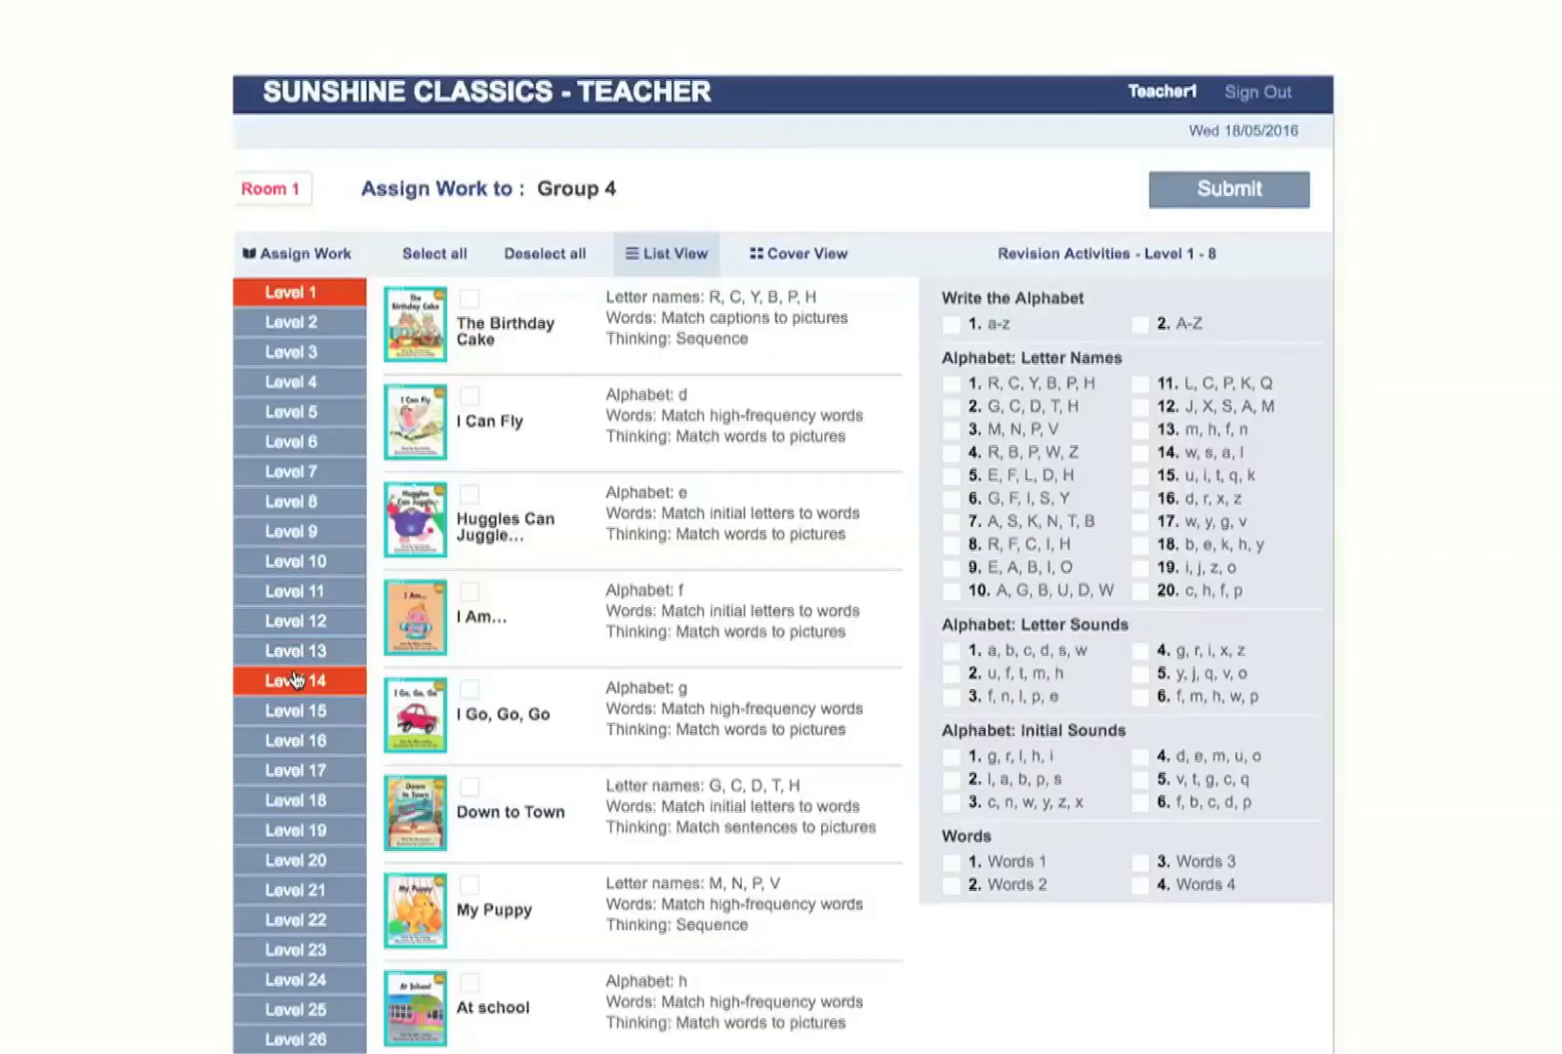
pyautogui.click(297, 680)
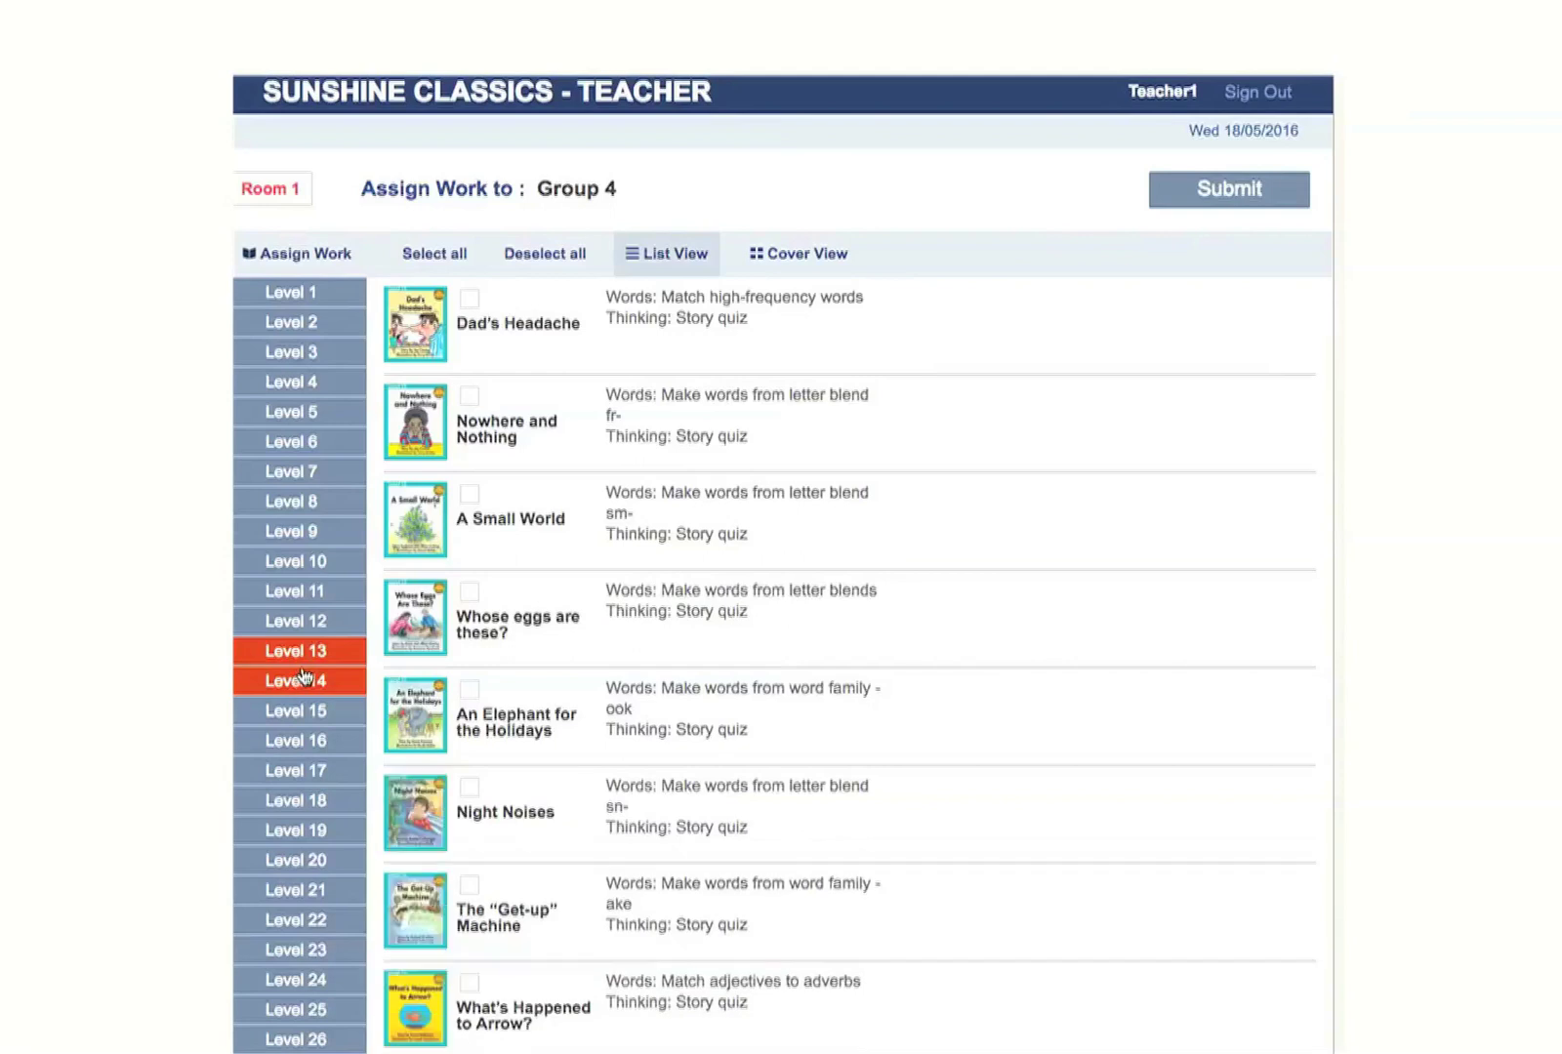
pyautogui.click(454, 256)
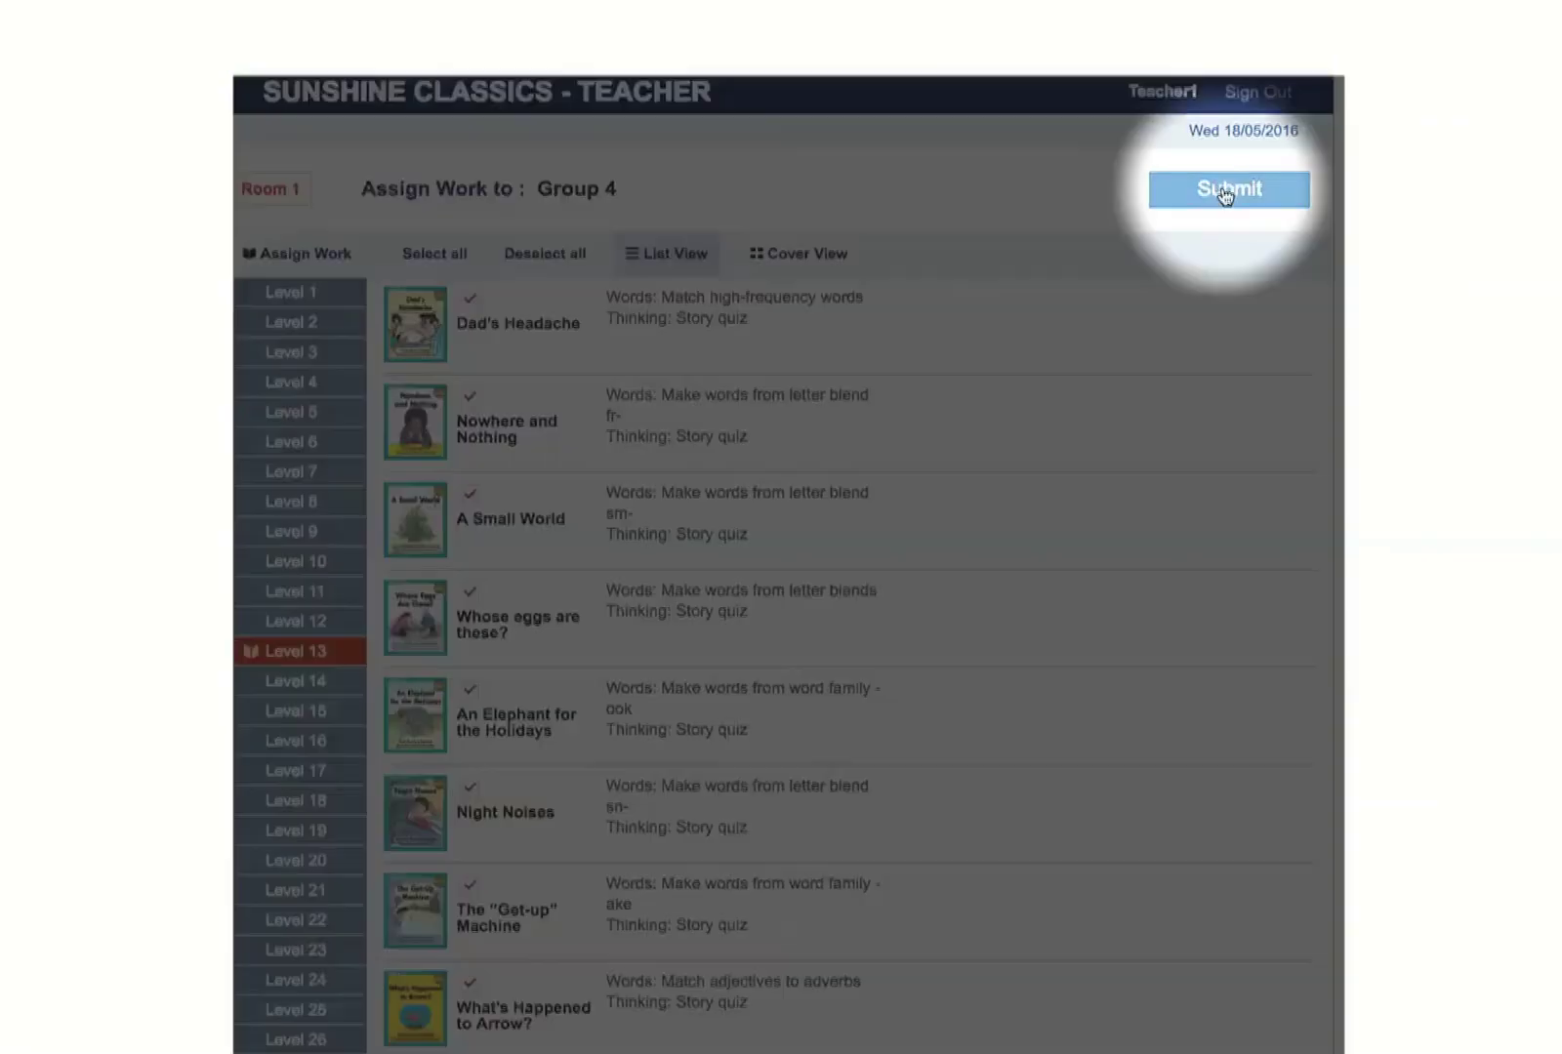
pyautogui.click(1228, 188)
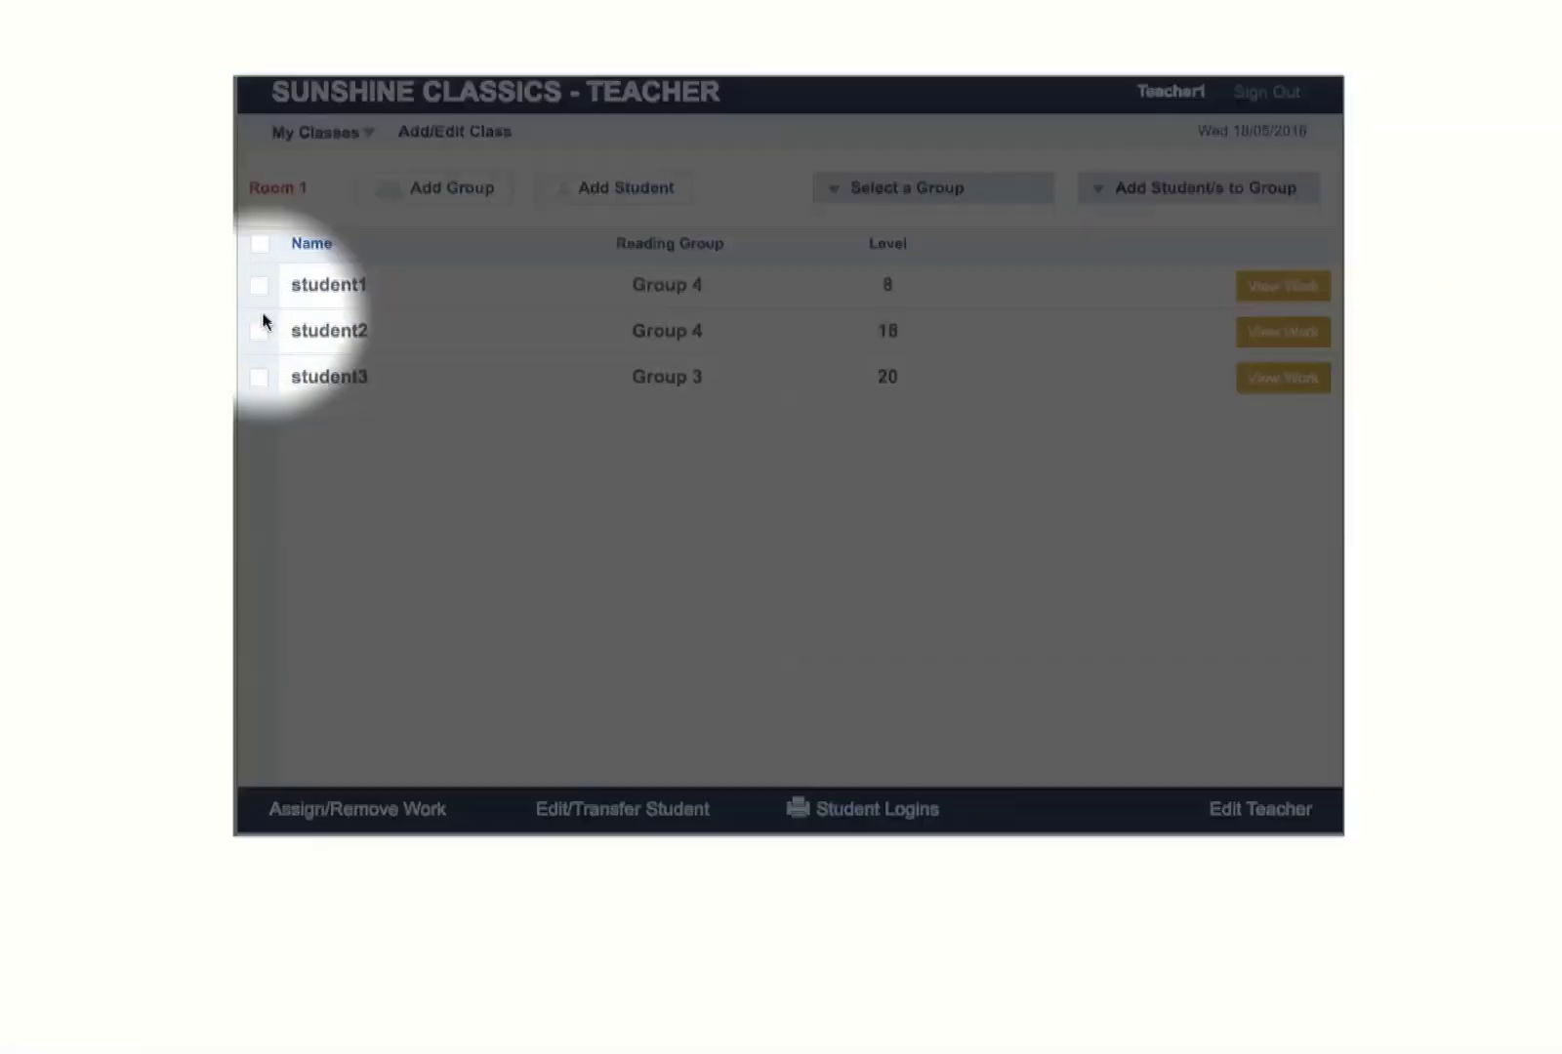
# Open student2's edit/transfer form and review its reading group and teacher options
pyautogui.click(261, 336)
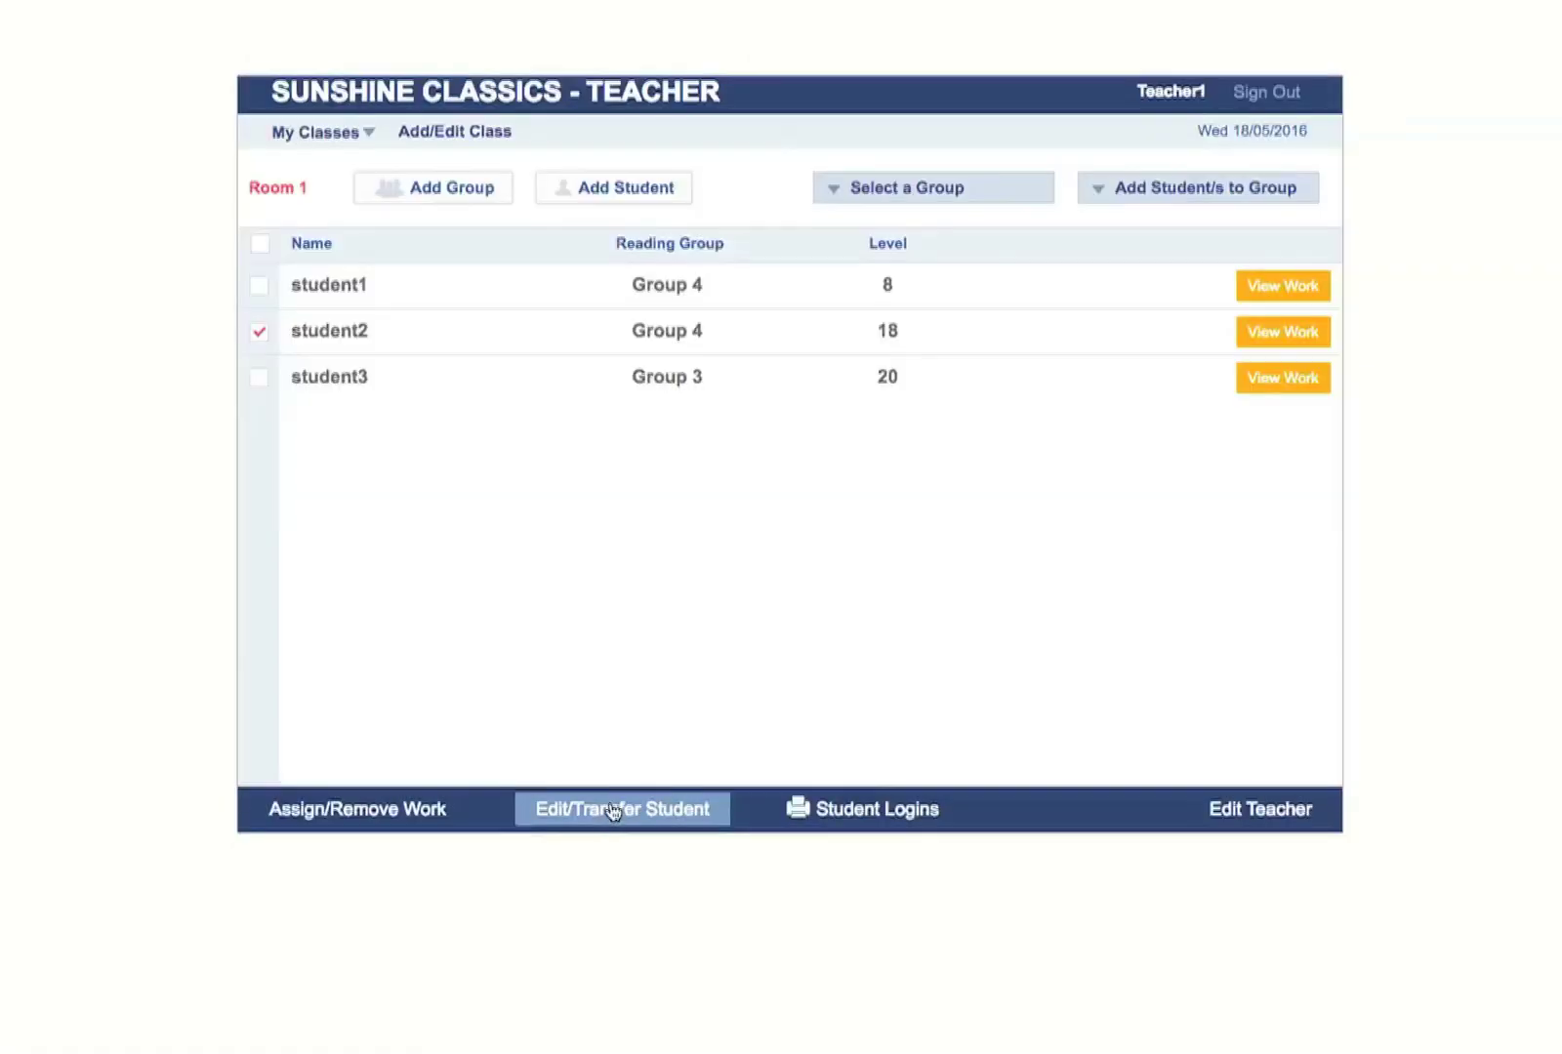
pyautogui.click(608, 811)
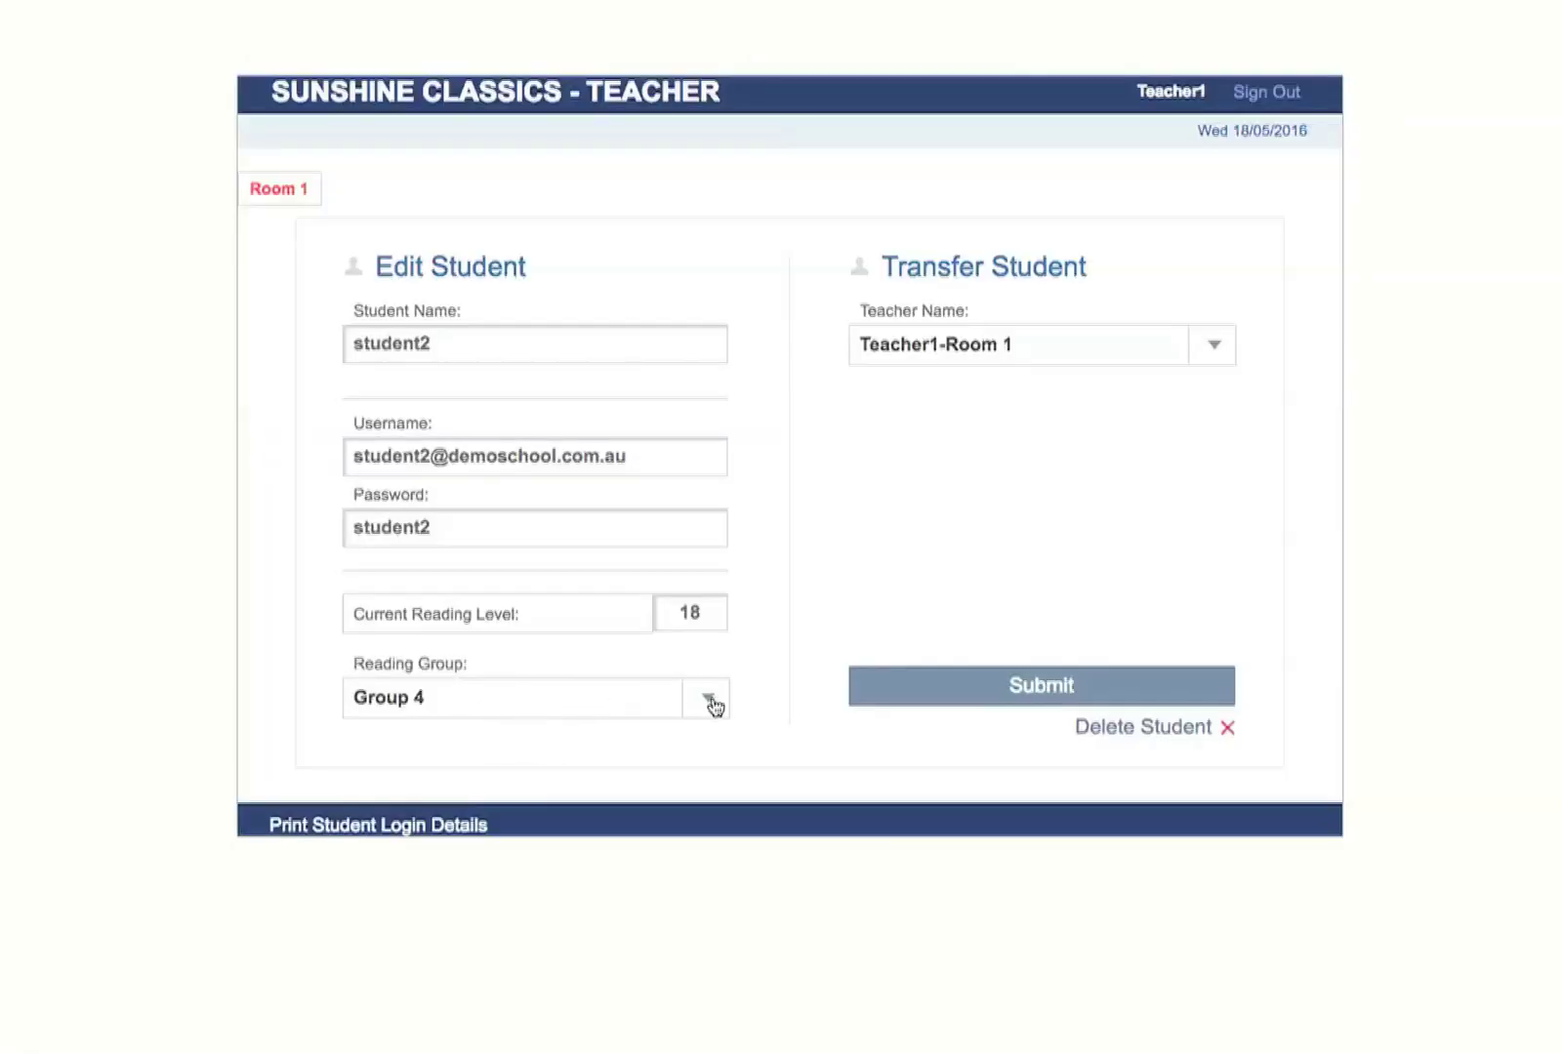
pyautogui.click(712, 699)
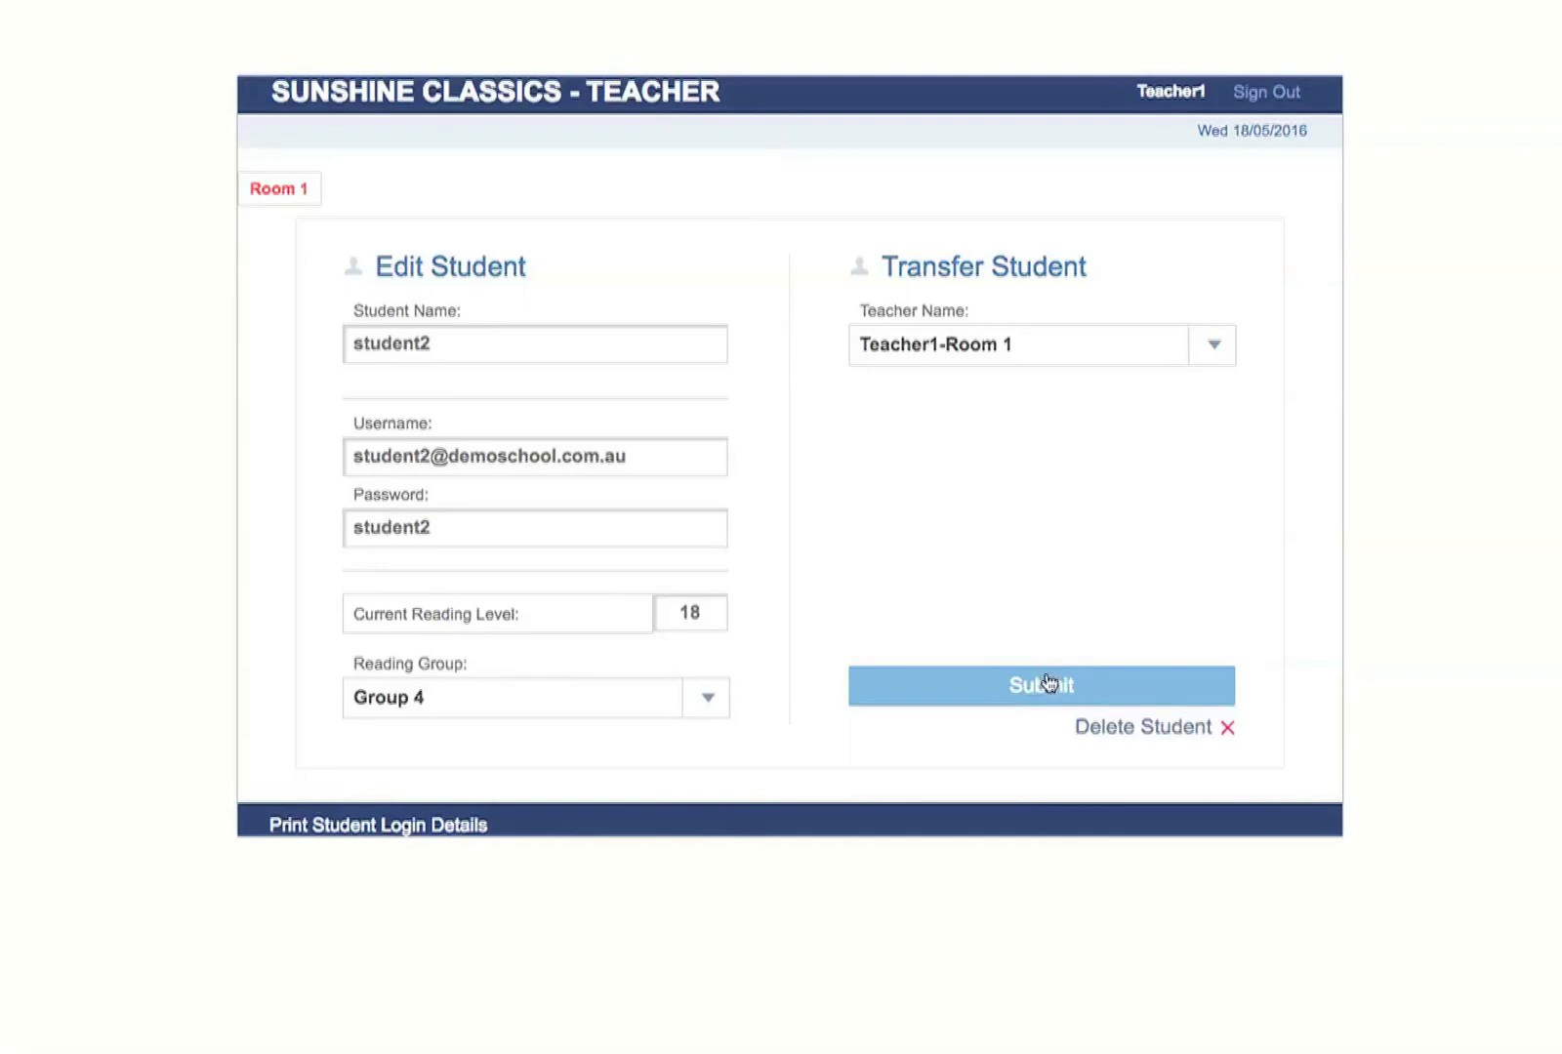
pyautogui.click(1213, 352)
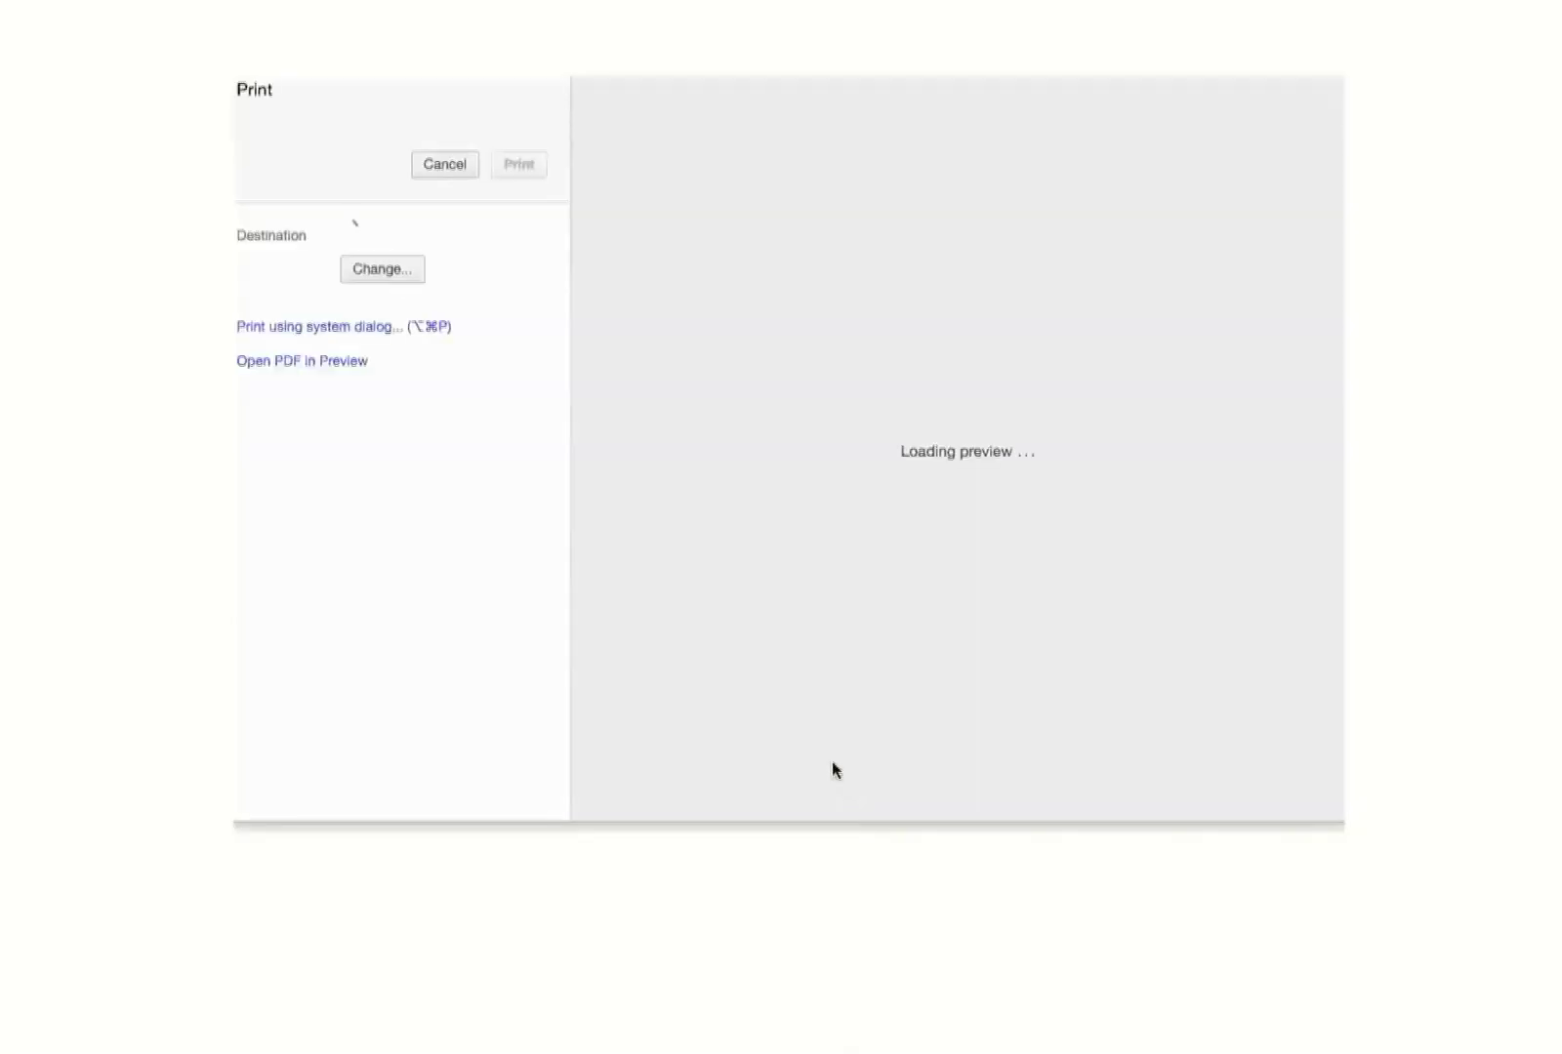
# Show the Room 1 student login details, cancelling Chrome's print dialog
pyautogui.click(460, 163)
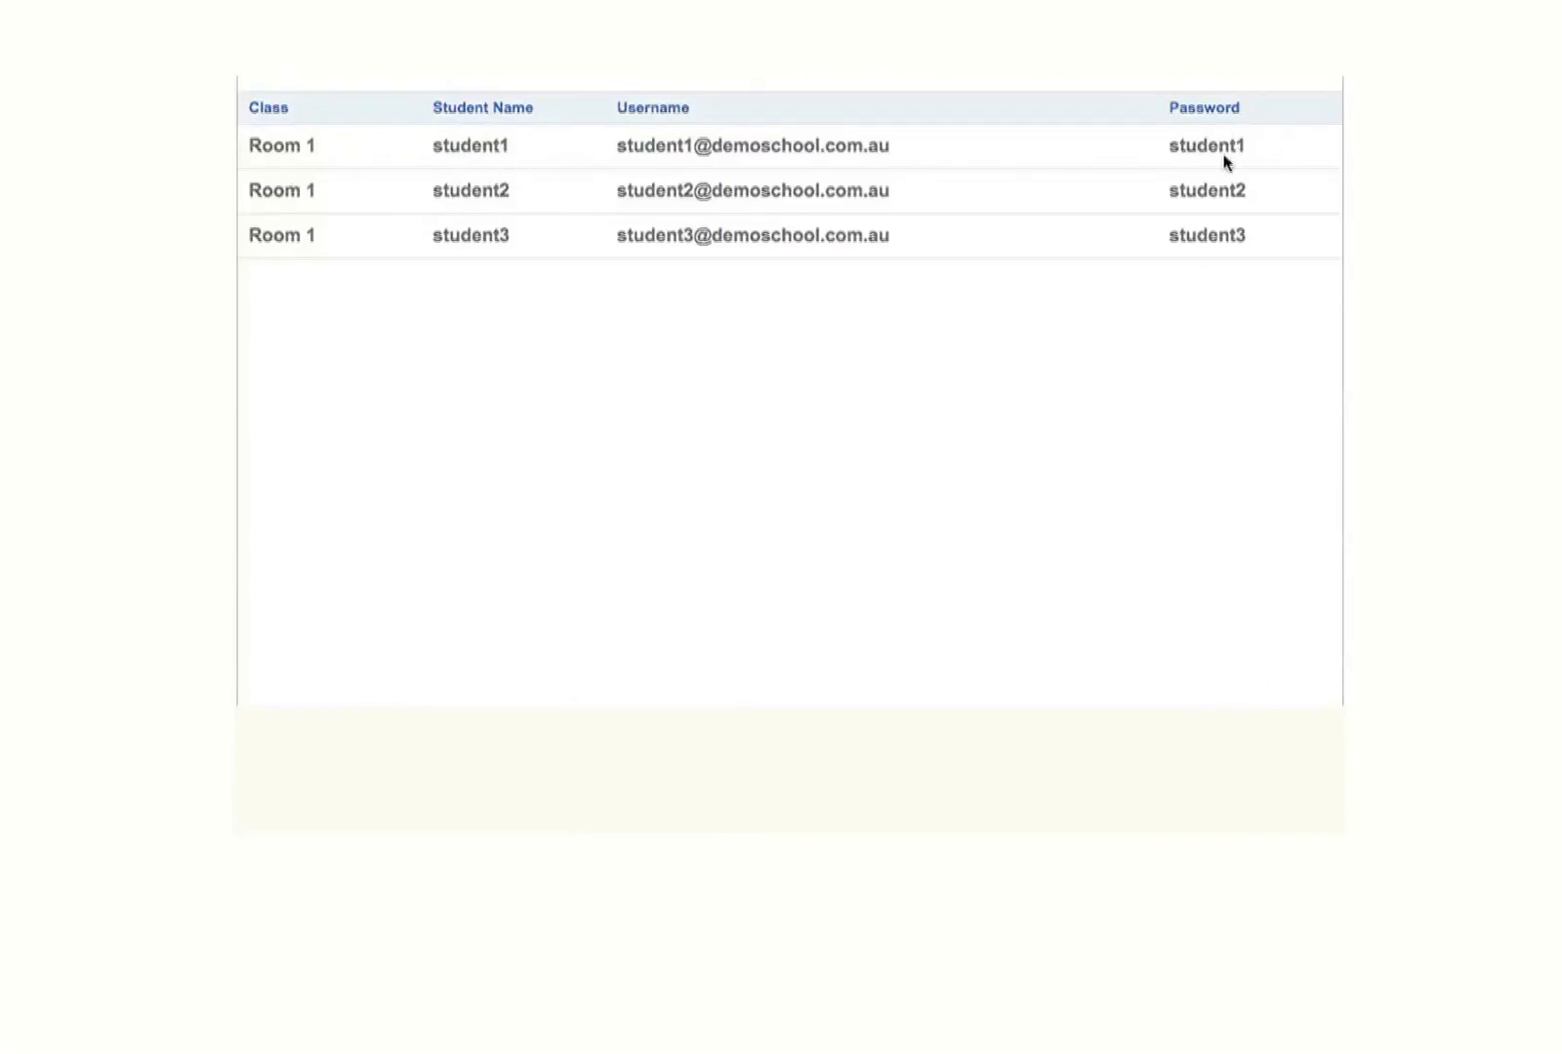
pyautogui.click(845, 785)
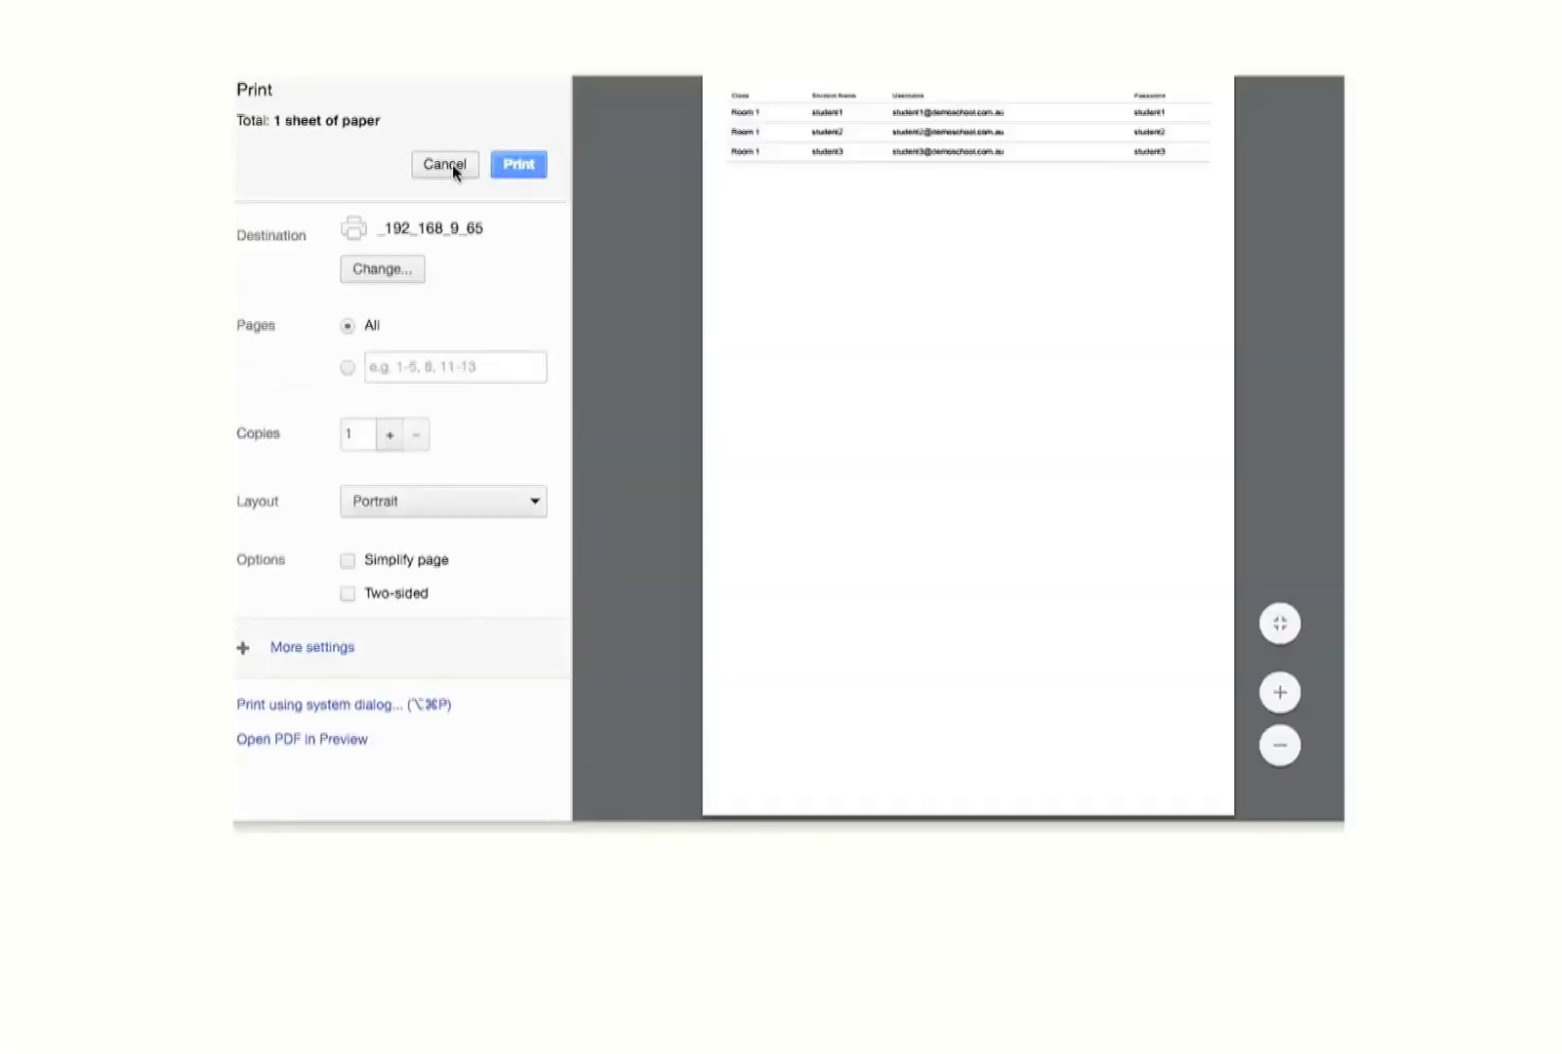
pyautogui.click(451, 164)
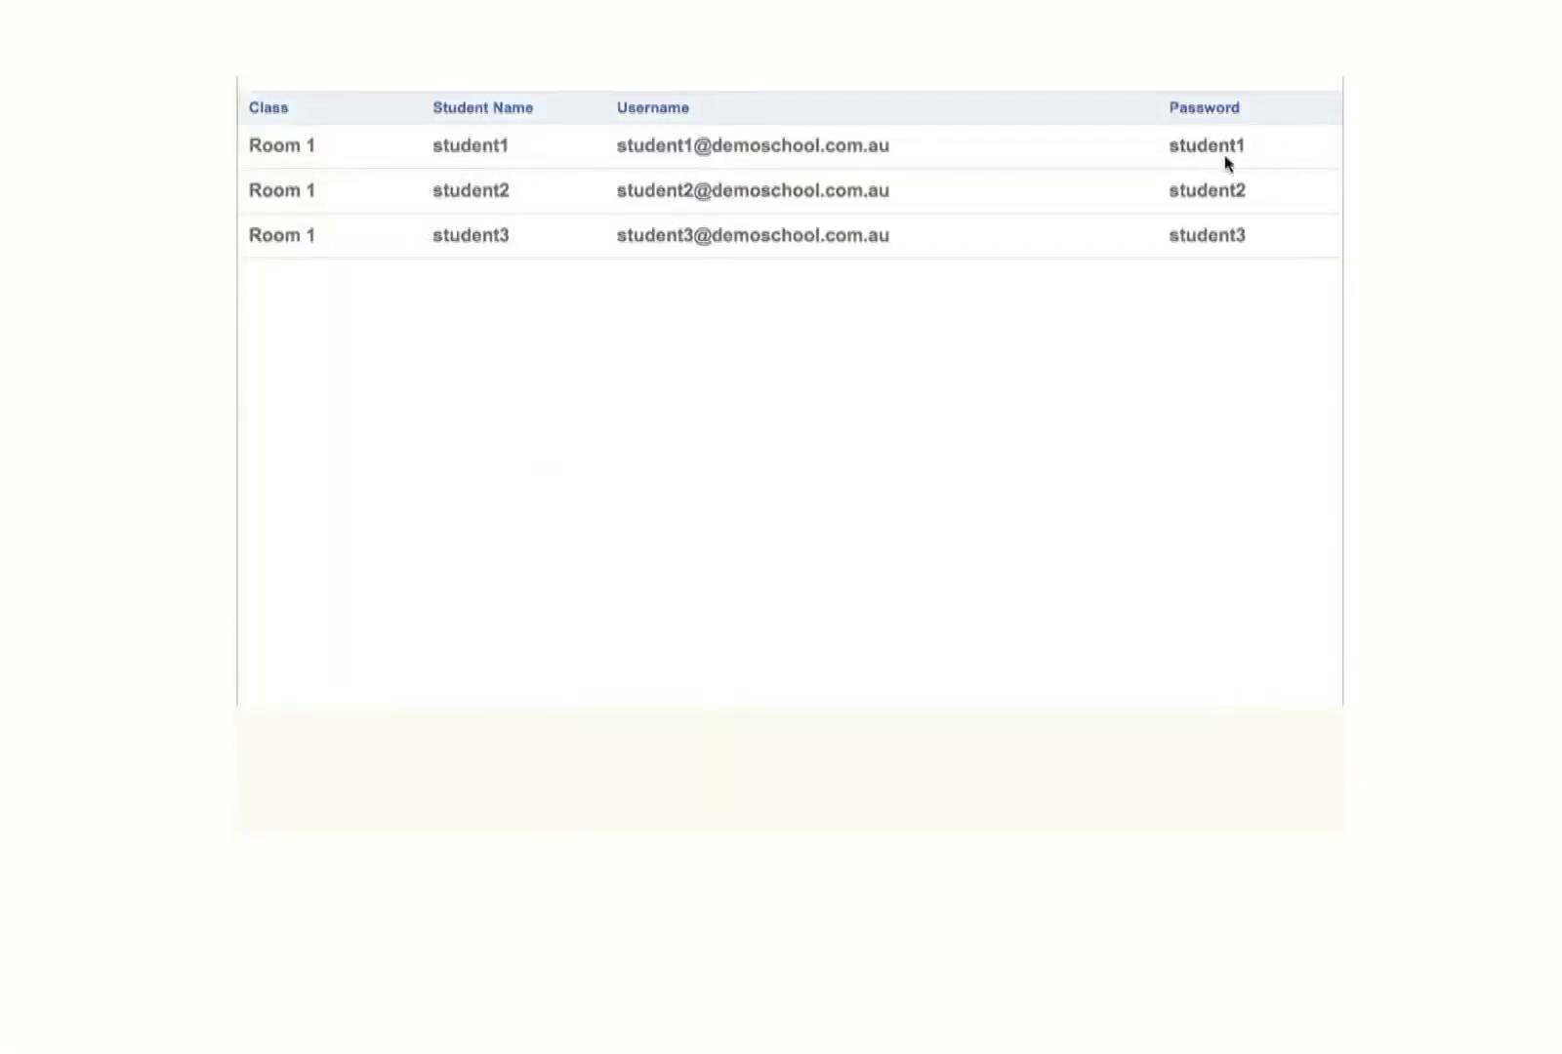